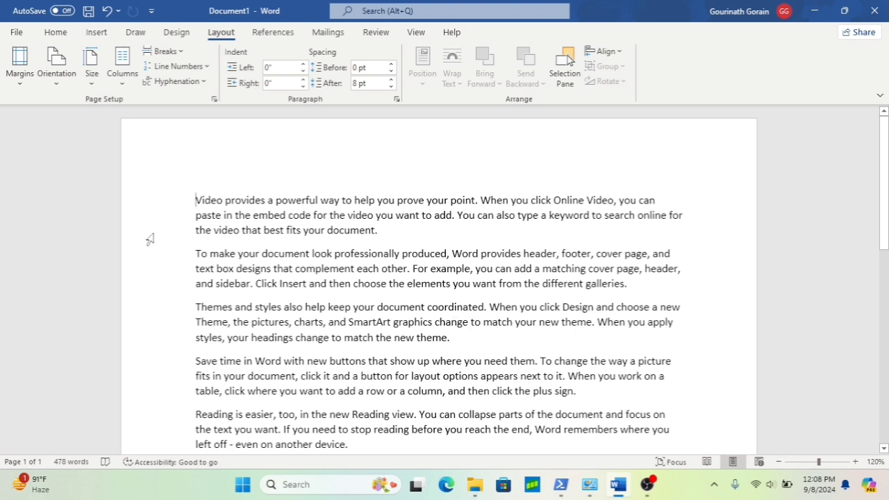
Apply the Last Custom Setting page margins to the document, and switch them to the Normal preset
left_click(20, 76)
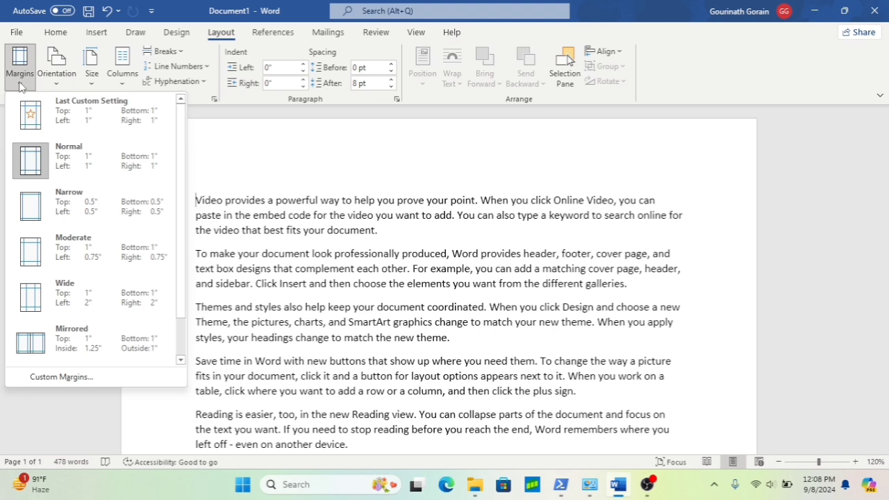
left_click(53, 118)
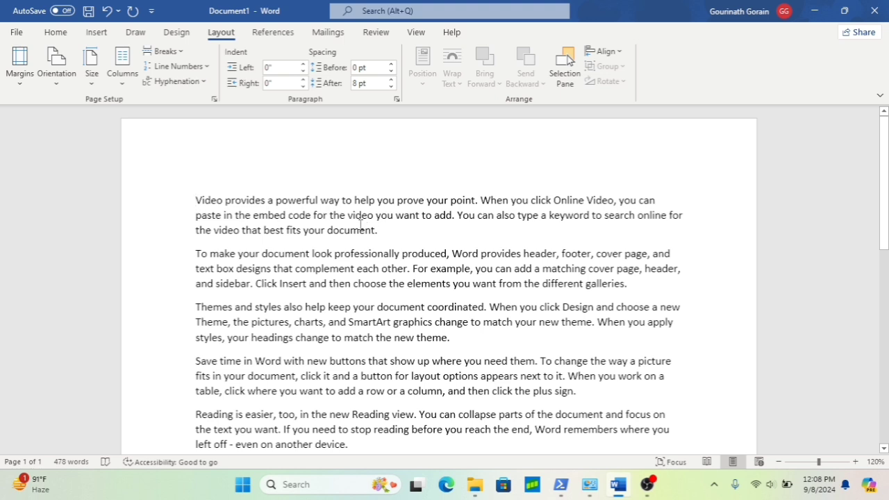
left_click(20, 87)
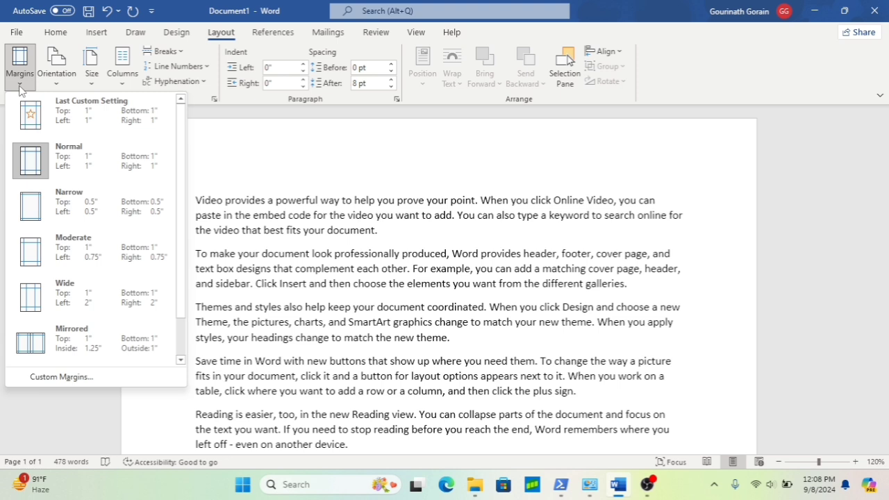
left_click(40, 155)
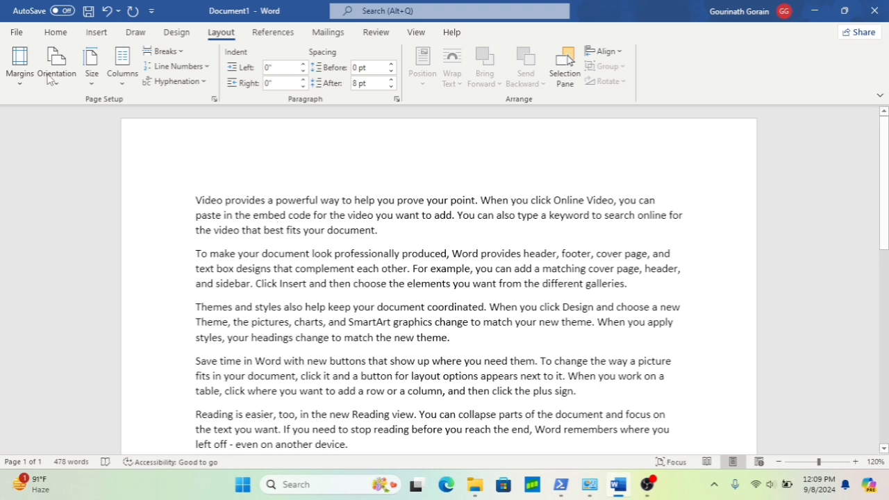
Apply the Narrow margin preset to the document, and change it to the Moderate preset
left_click(22, 82)
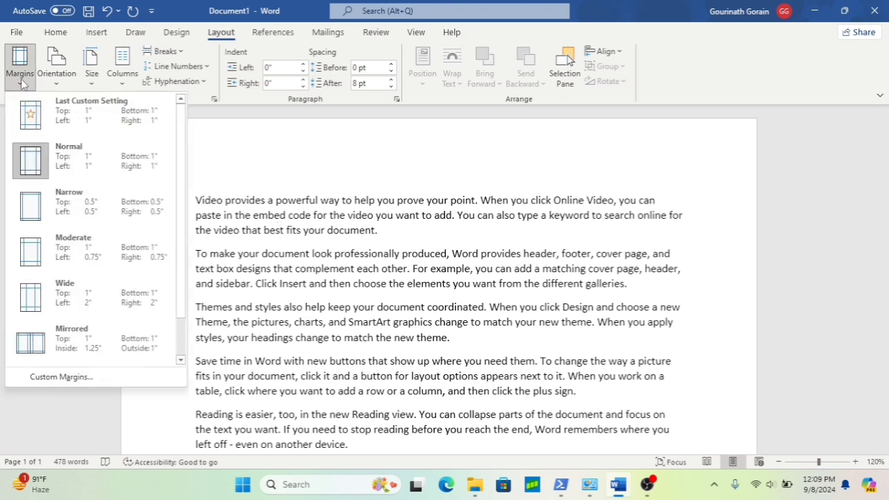
left_click(34, 210)
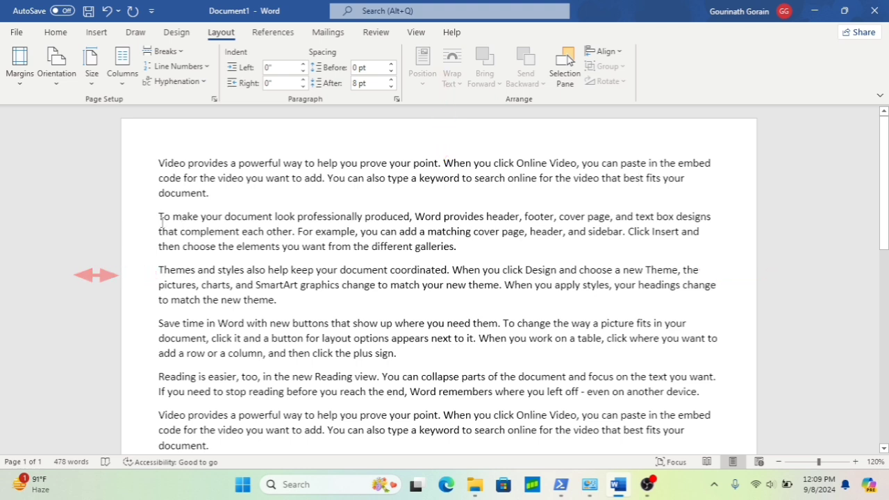
left_click(20, 82)
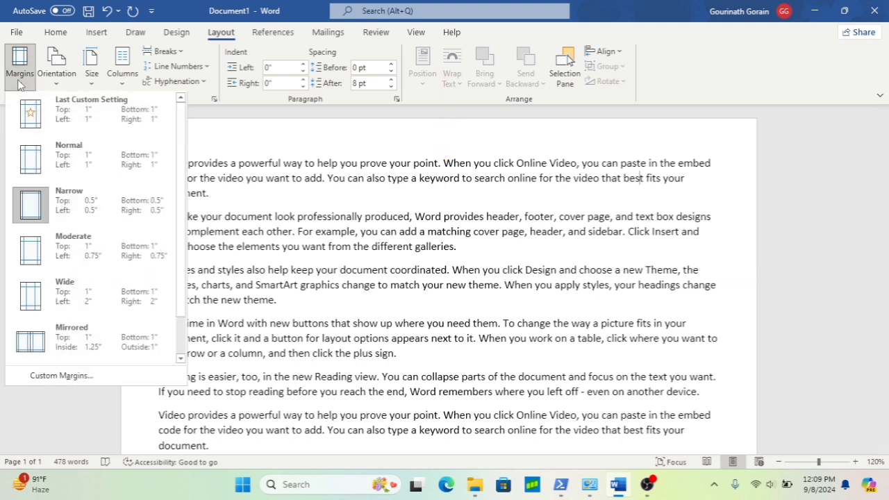
left_click(60, 251)
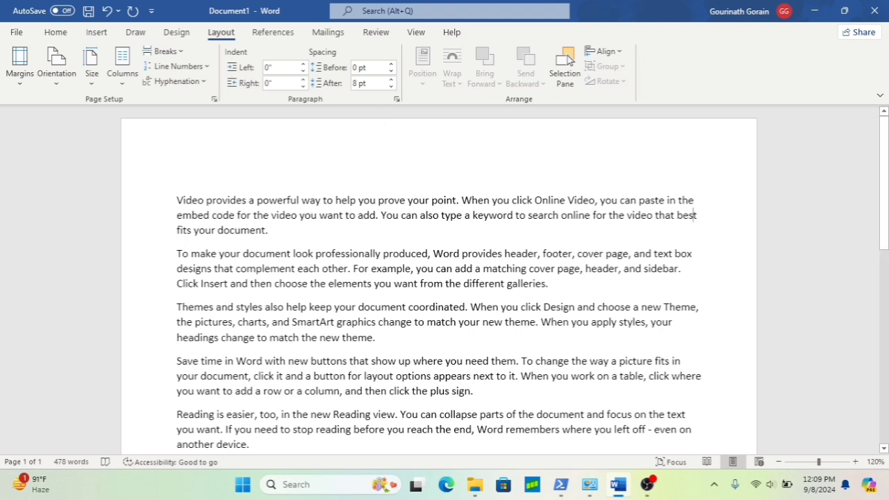
Apply the Wide margin preset to the document, and change it to the Mirrored preset
left_click(18, 79)
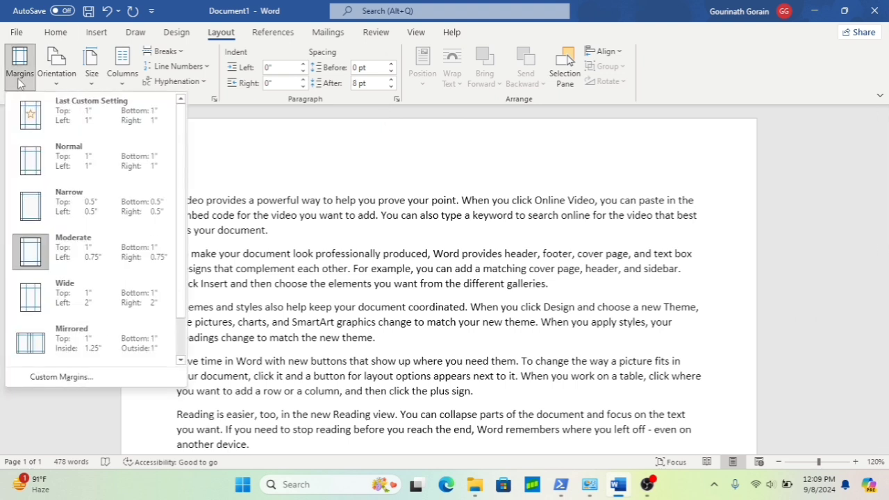
left_click(45, 301)
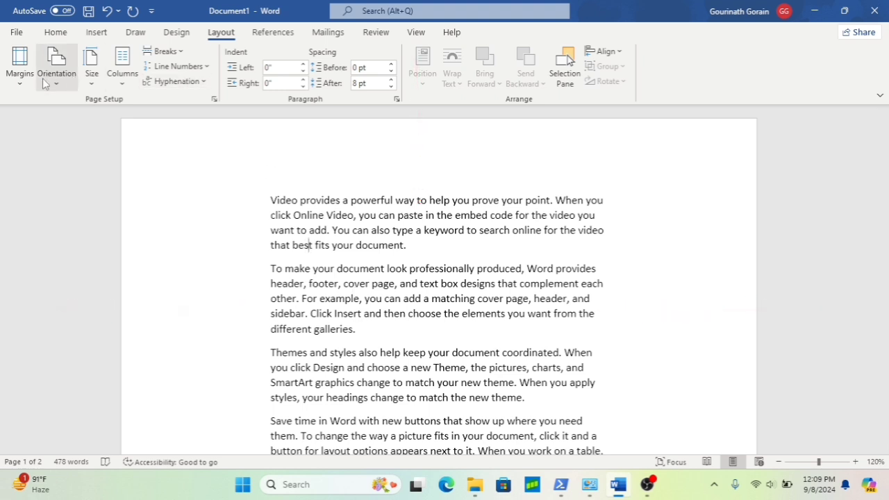
left_click(20, 73)
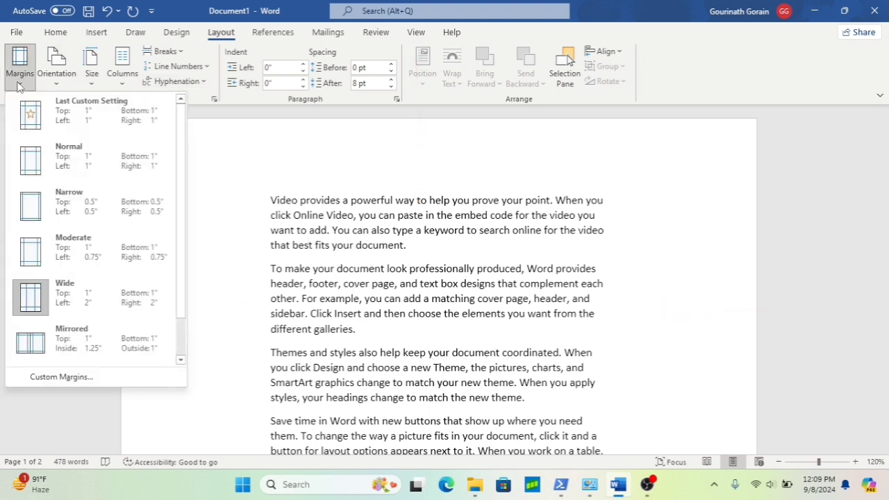
left_click(62, 344)
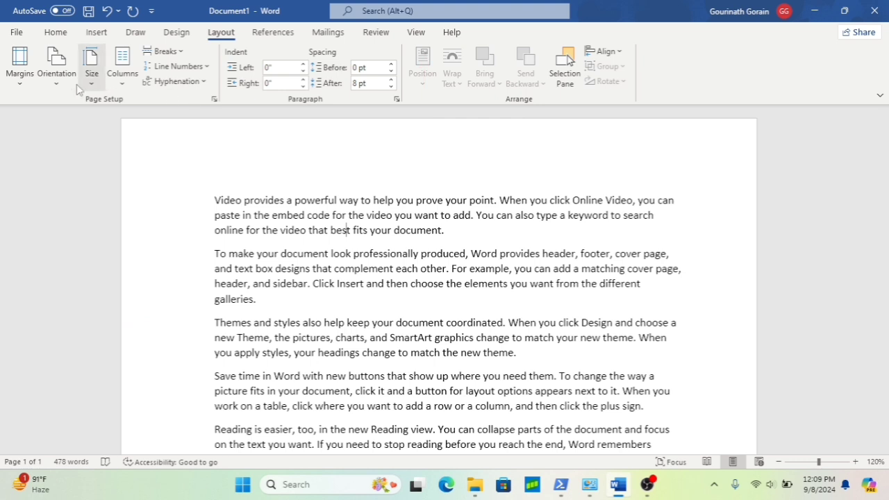
Set the document's page margins back to the Normal preset with 1" on every side
left_click(23, 81)
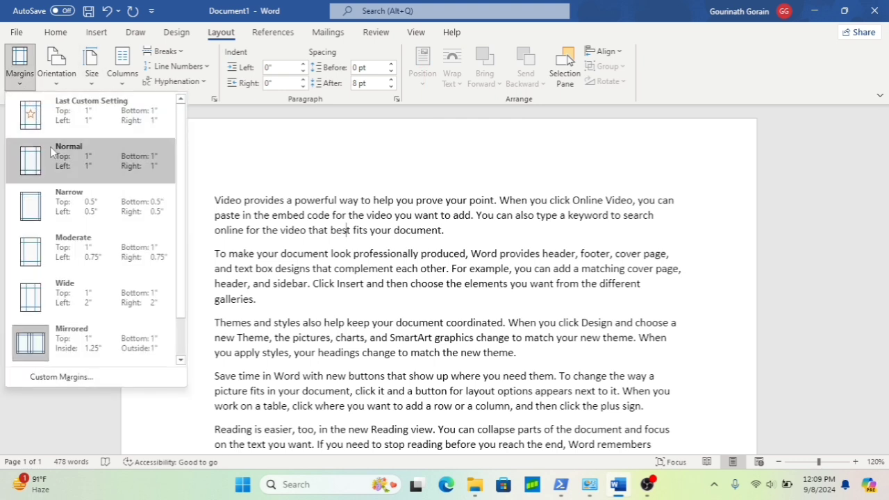
left_click(53, 154)
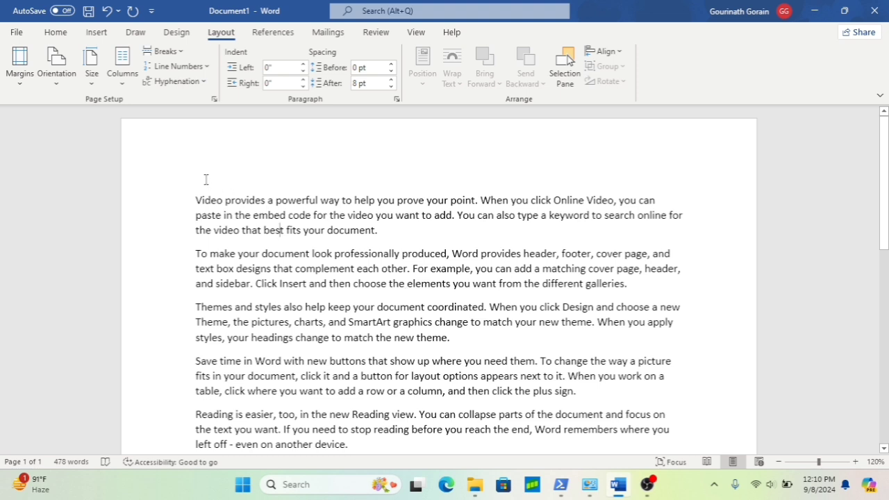
Apply Portrait page orientation, change it to Landscape, and view how the text flows on the wider page
left_click(57, 85)
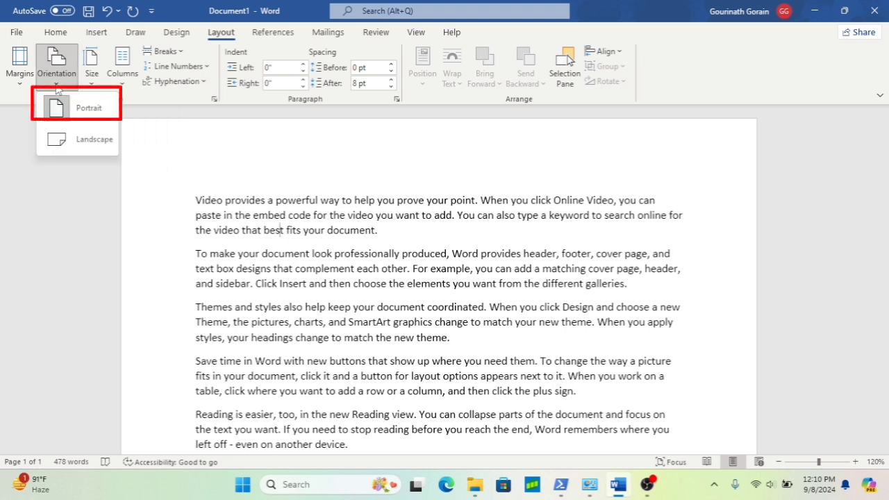
left_click(85, 109)
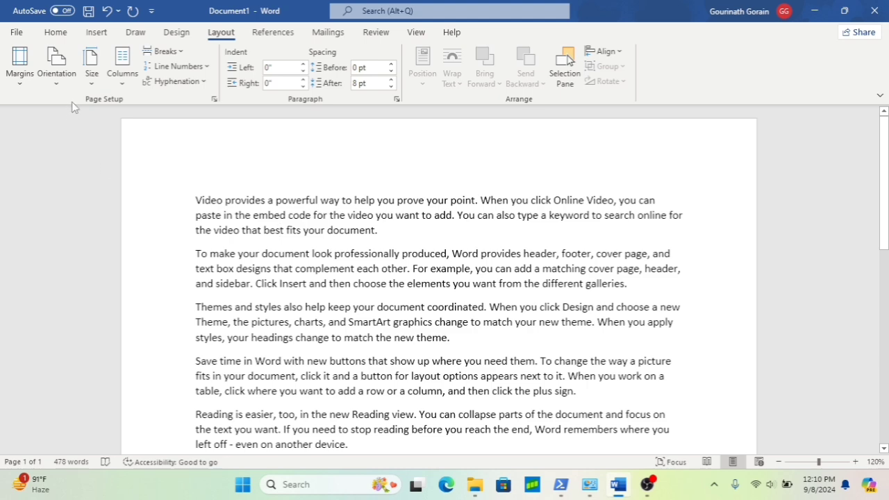
left_click(59, 85)
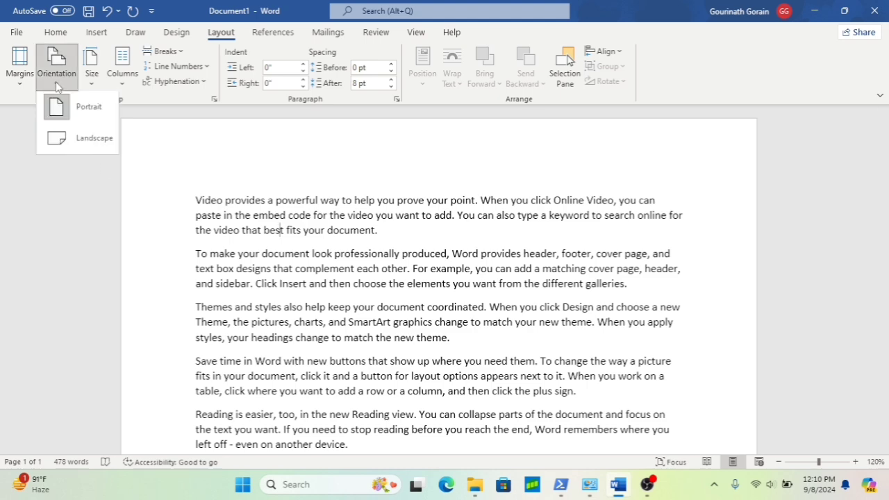
left_click(85, 139)
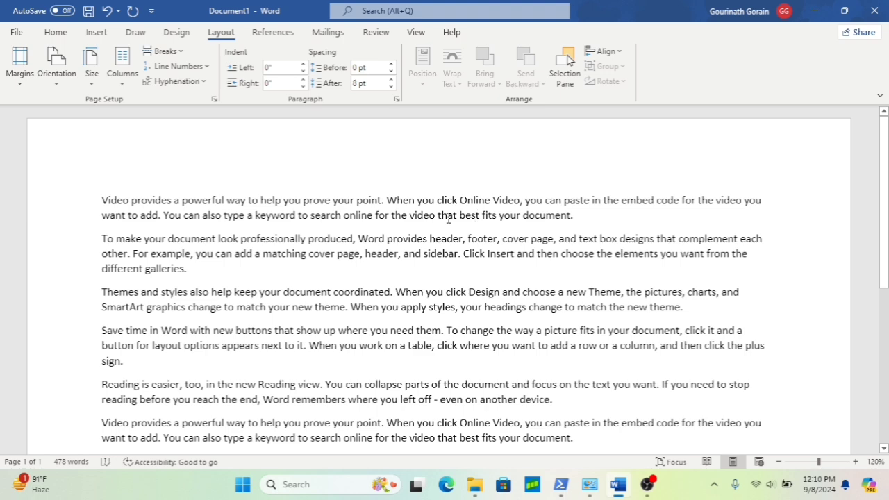
scroll(504, 305, "down", 2)
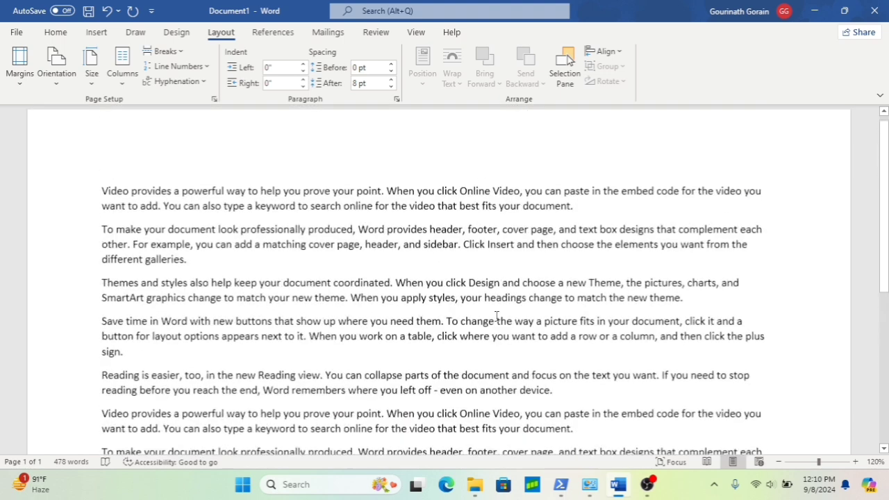
scroll(497, 317, "up", 2)
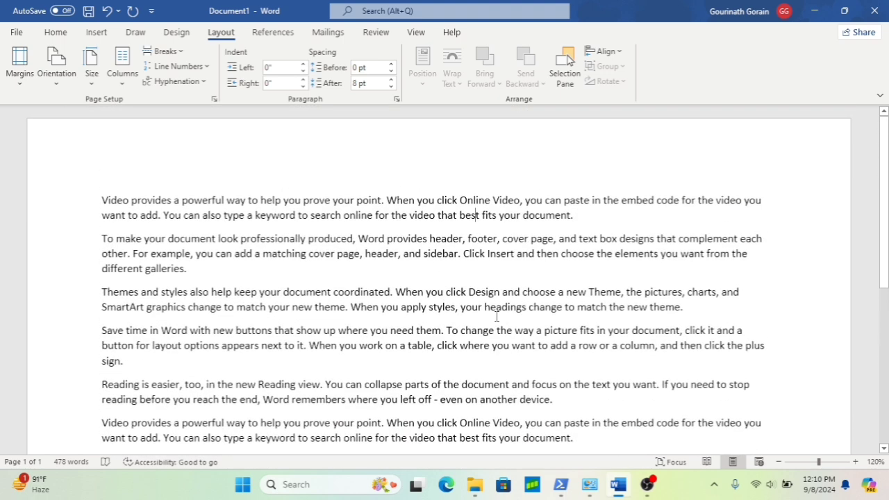
Return the document's page orientation to Portrait
left_click(59, 93)
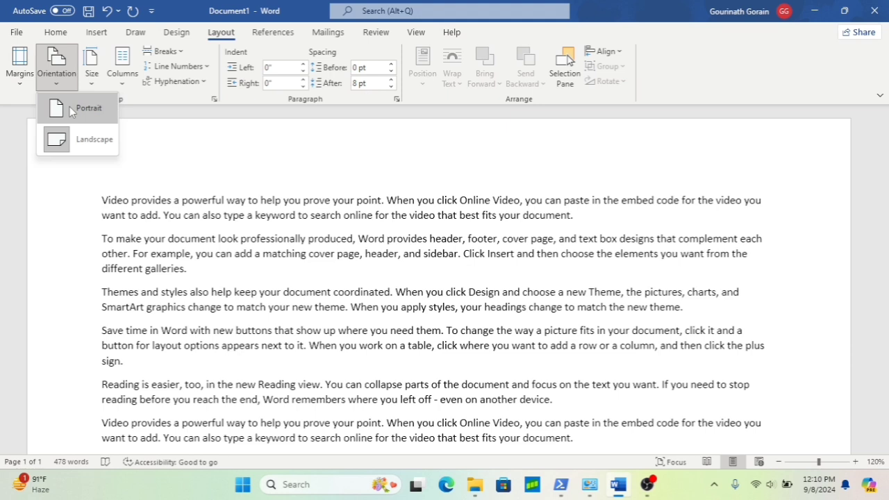
left_click(73, 158)
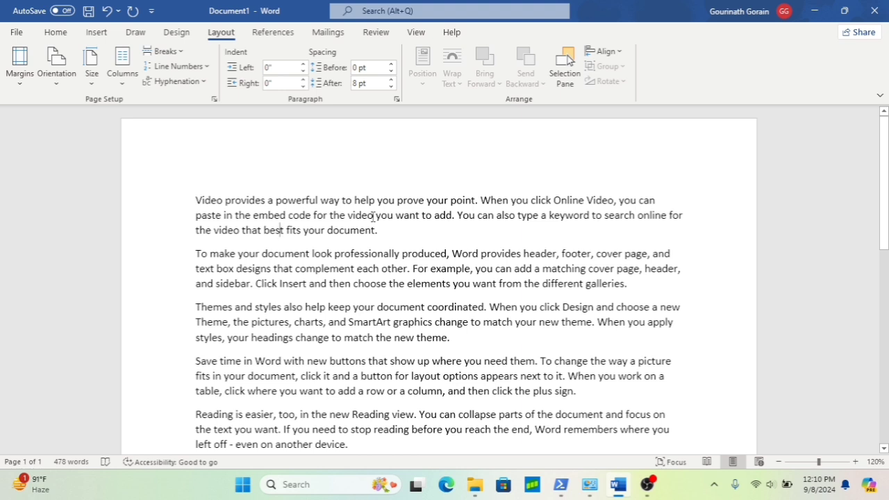
Lay out the document text in one column, and change it to two columns
left_click(123, 86)
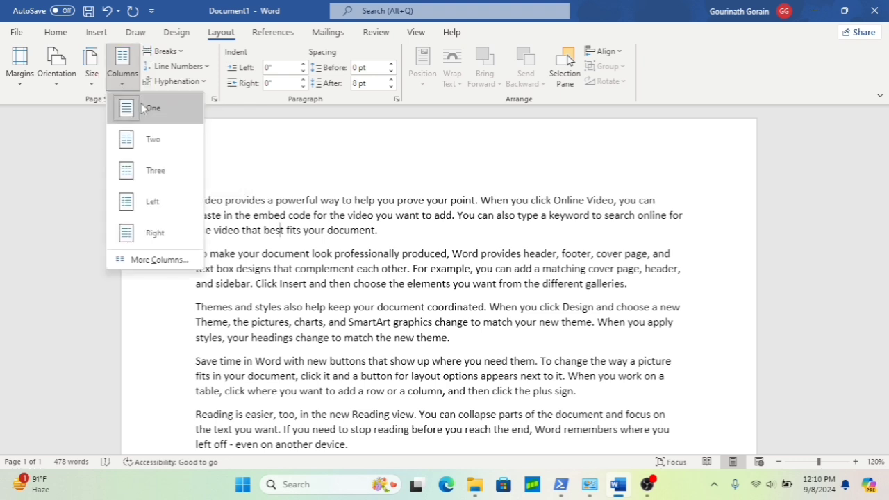
left_click(127, 110)
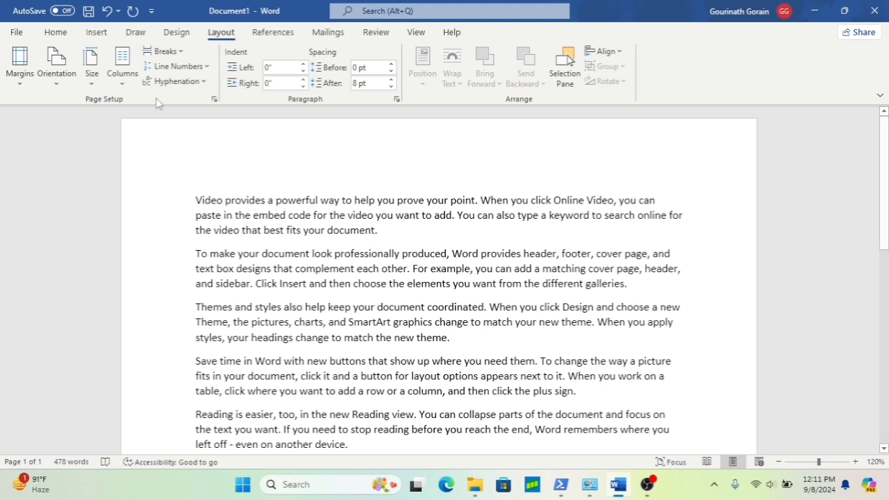
left_click(122, 85)
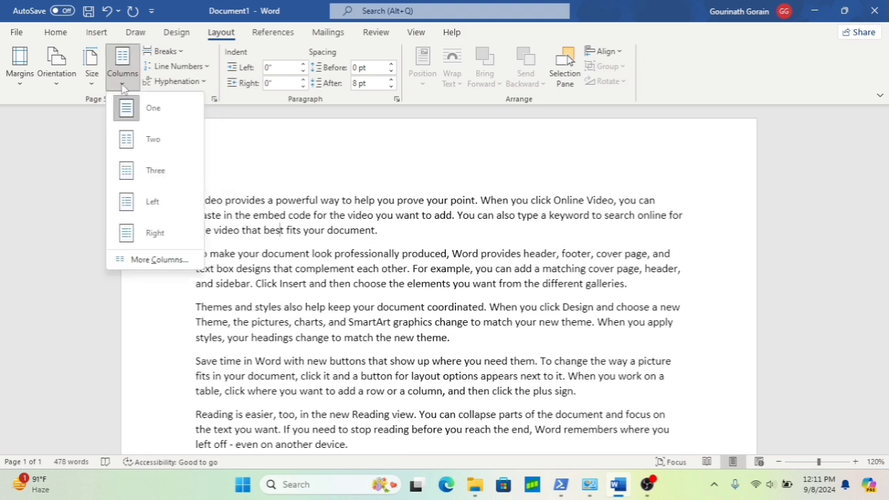
left_click(133, 143)
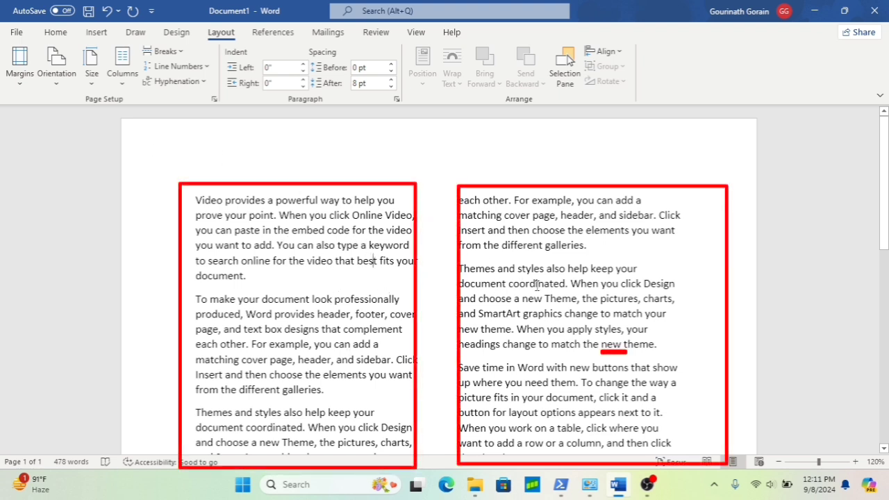
Split the document text into three columns, and change it to the Left column preset
left_click(122, 69)
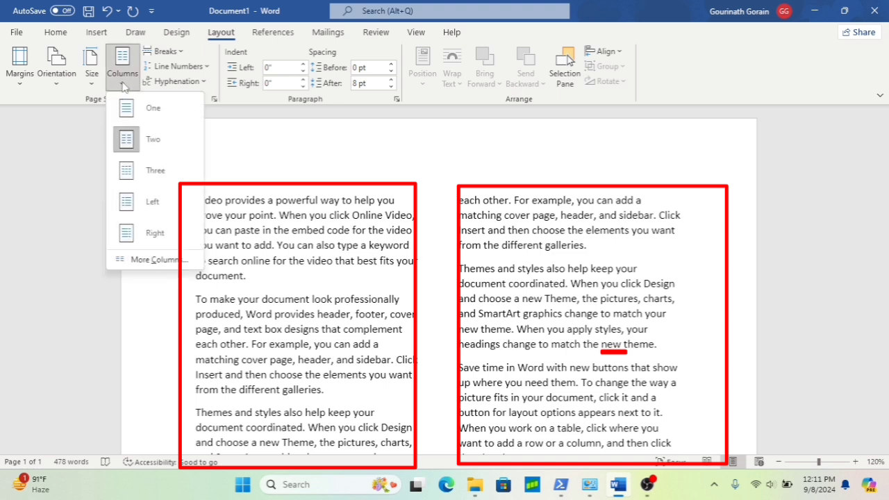
left_click(148, 166)
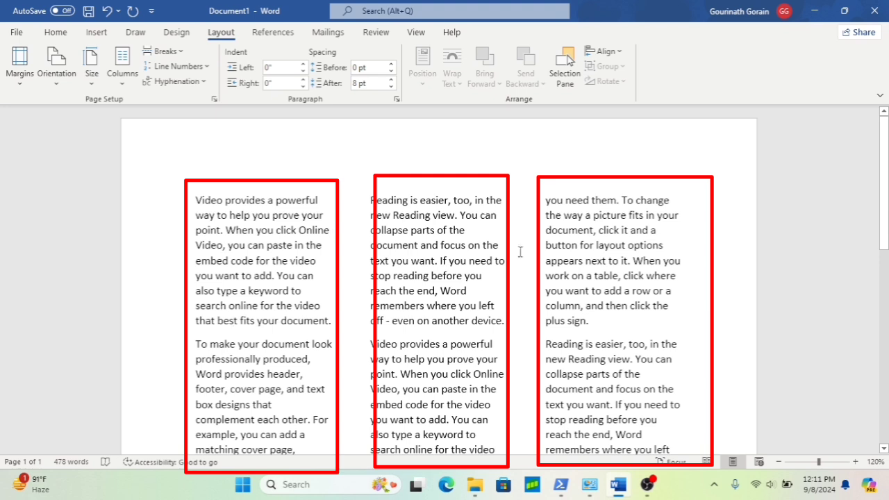
left_click(124, 84)
left_click(148, 211)
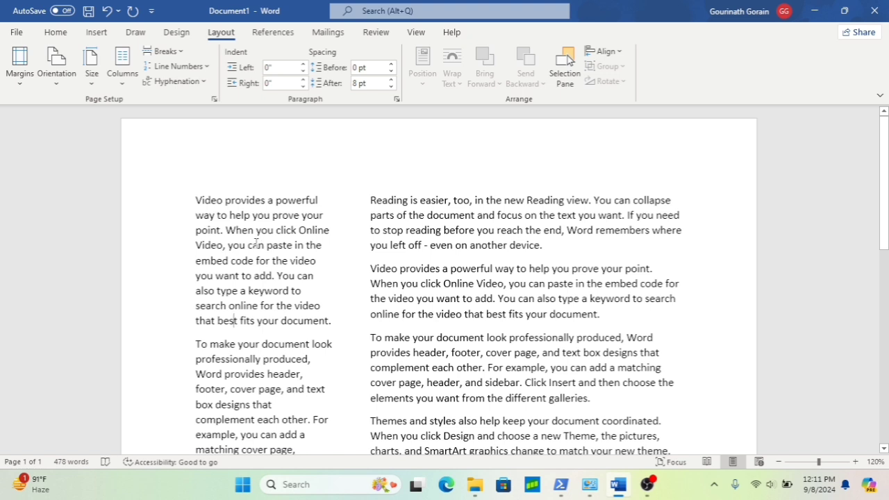
Try the Right column preset on the document text, and return the layout to one column
left_click(127, 86)
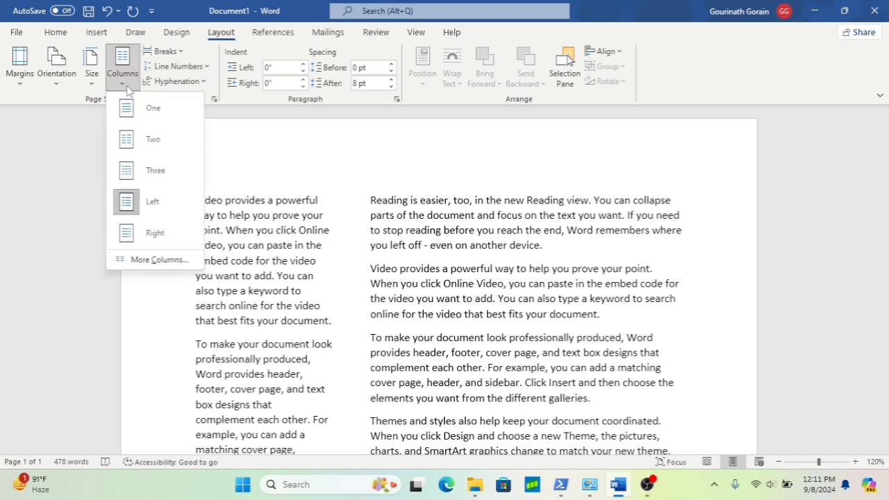
left_click(136, 235)
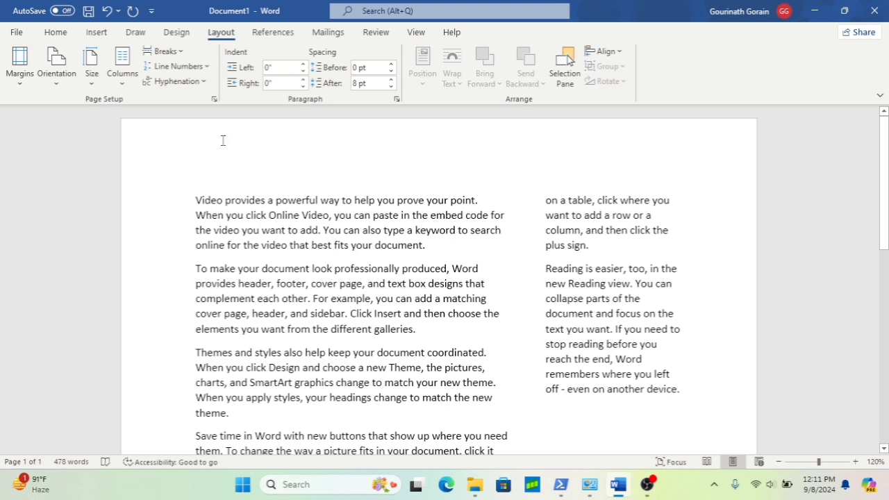
left_click(119, 82)
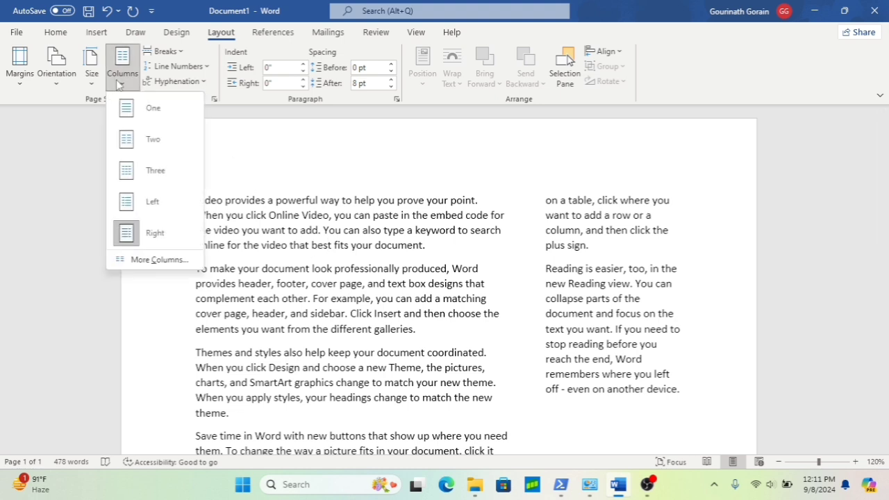
left_click(142, 111)
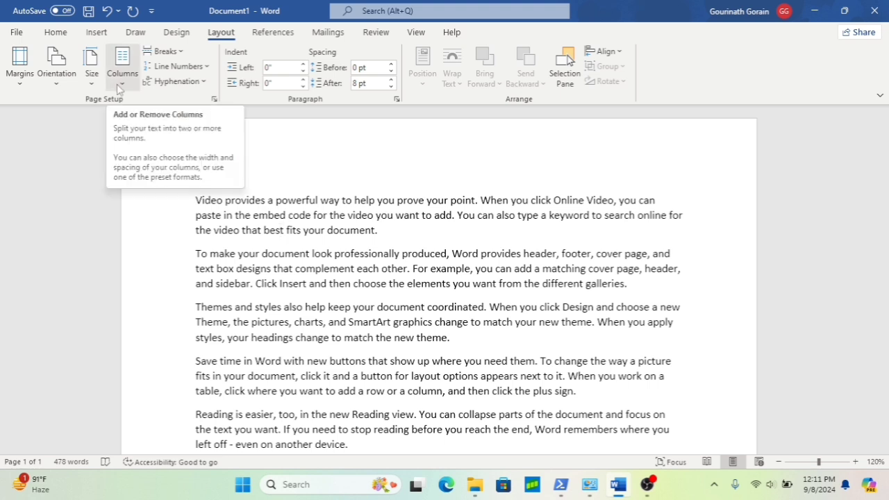
Split the whole document's text into 5 columns using the custom column settings
left_click(121, 88)
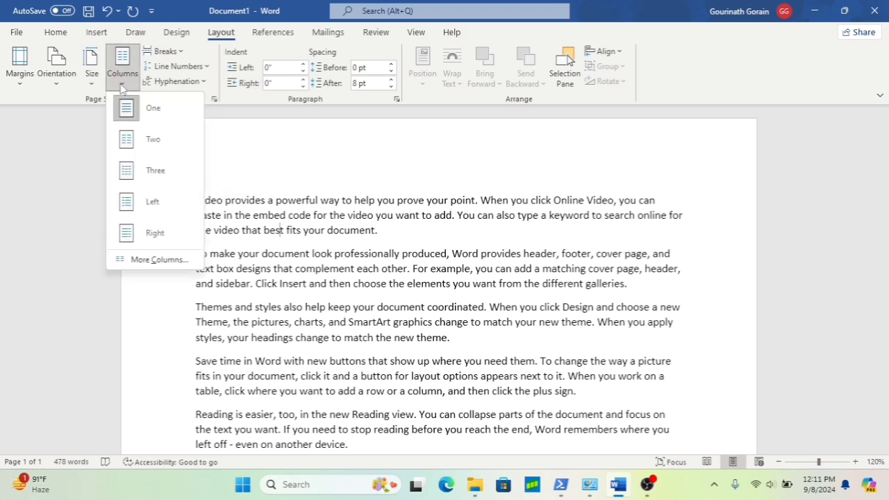
left_click(157, 262)
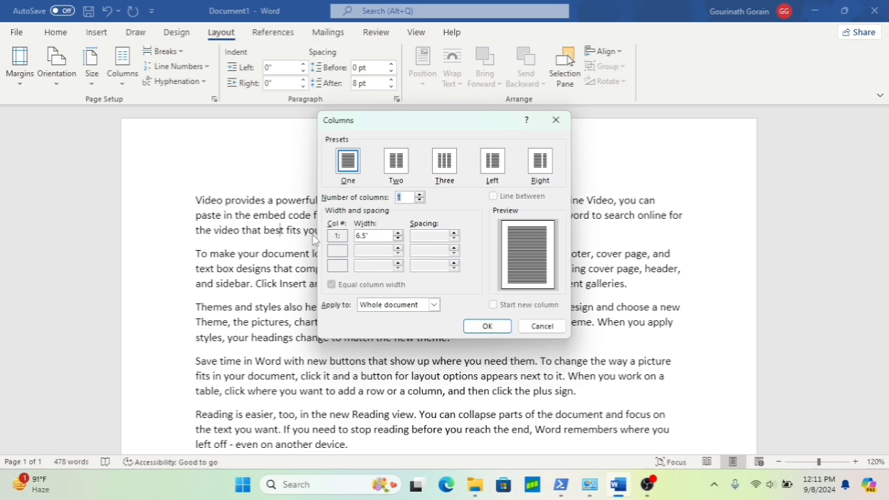
left_click(407, 199)
key("BackSpace")
type("5")
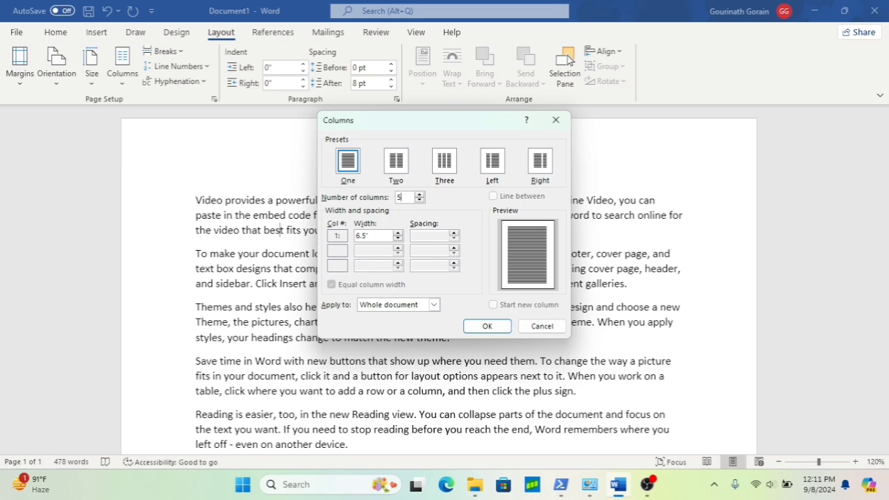
left_click(487, 326)
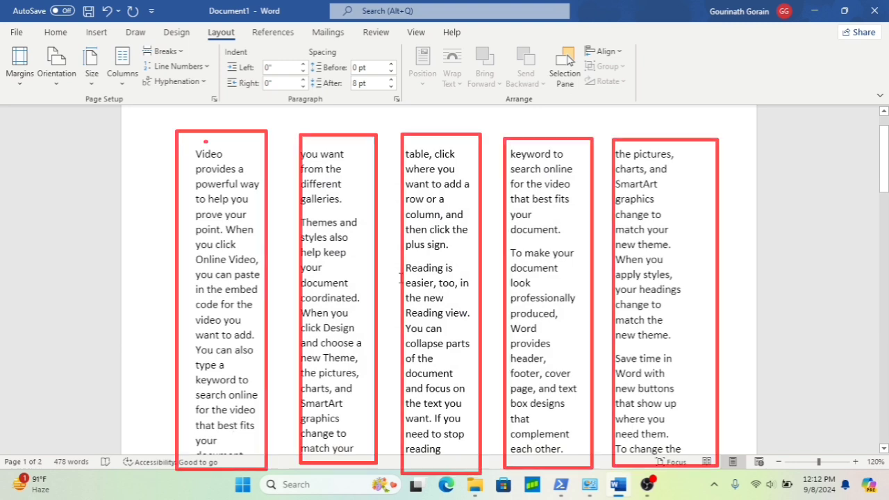
scroll(400, 276, "up", 1)
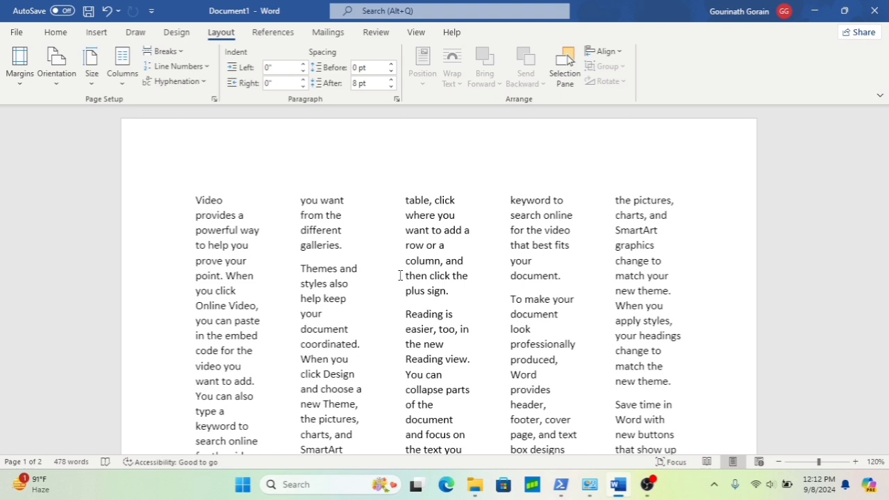
Turn off equal column width for the five-column layout and set the width of column 1 to 2"
left_click(122, 78)
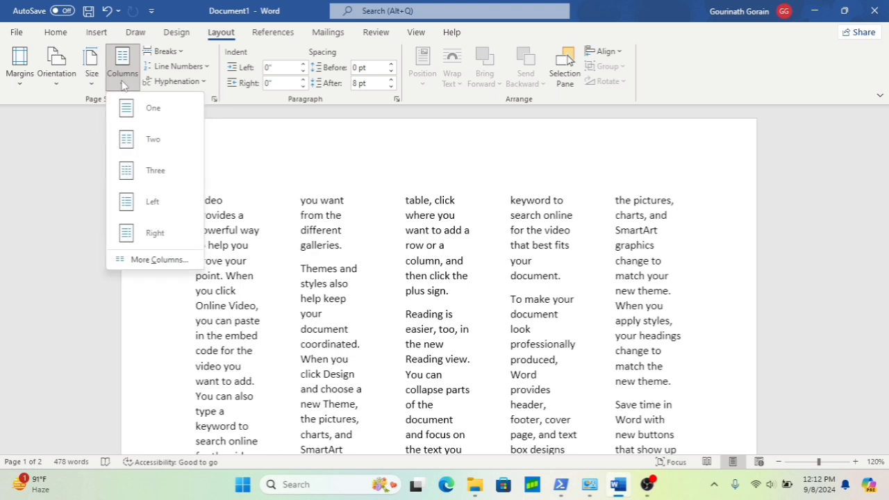
left_click(159, 261)
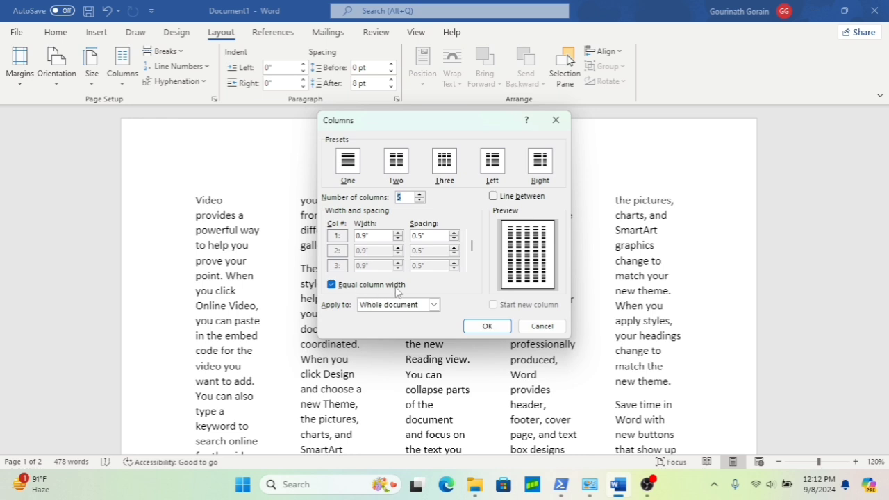
left_click(332, 286)
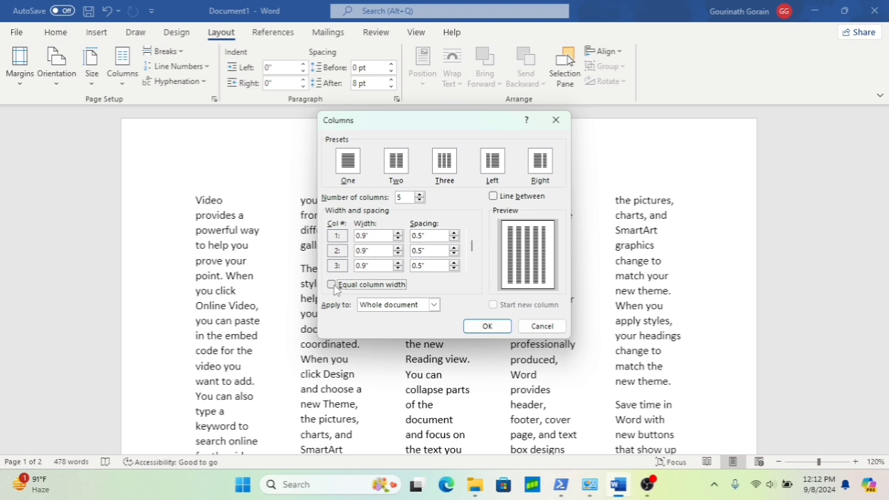
left_click(366, 237)
key("BackSpace")
key("BackSpace")
key("BackSpace")
key("BackSpace")
type("2")
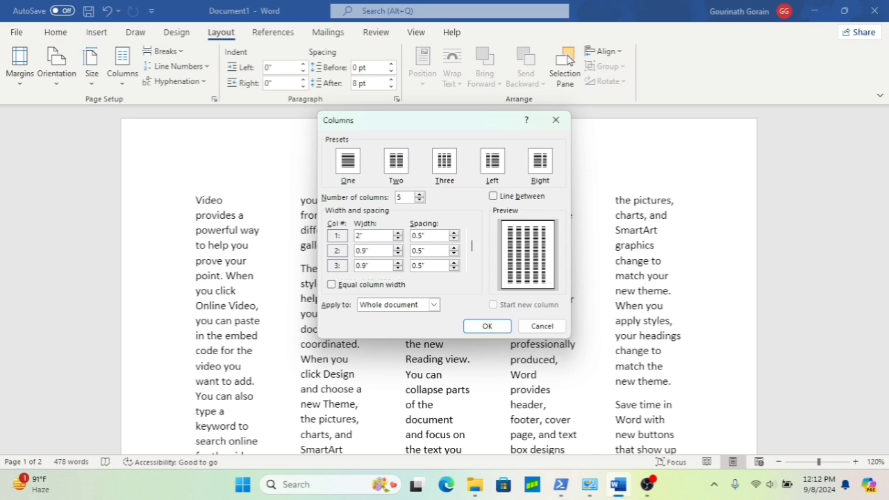
left_click(486, 326)
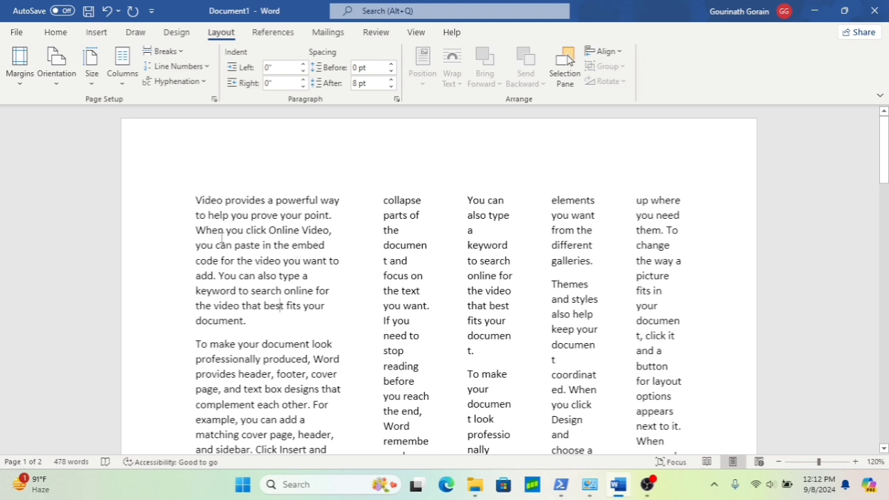
Turn equal column width back on for the five-column layout
left_click(124, 82)
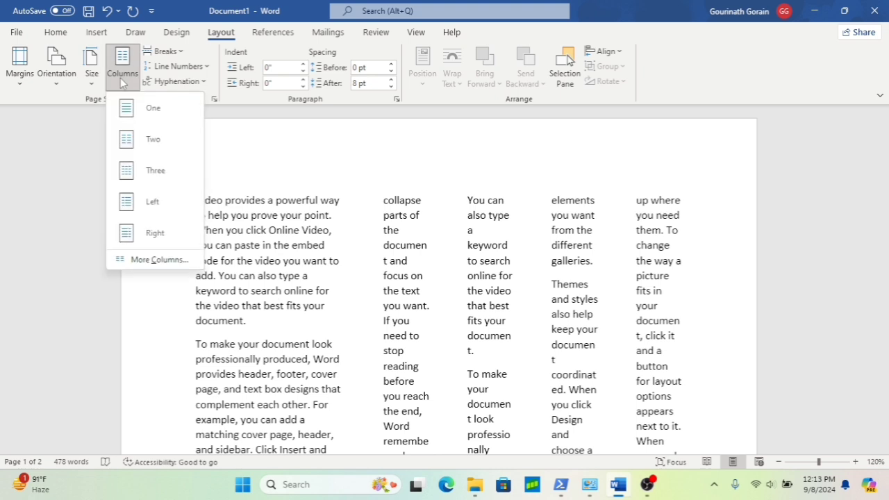
left_click(156, 259)
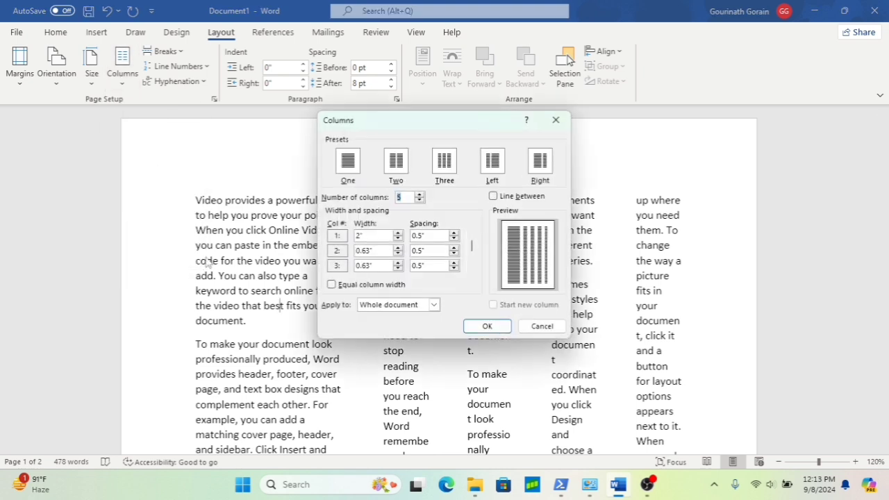
left_click(332, 286)
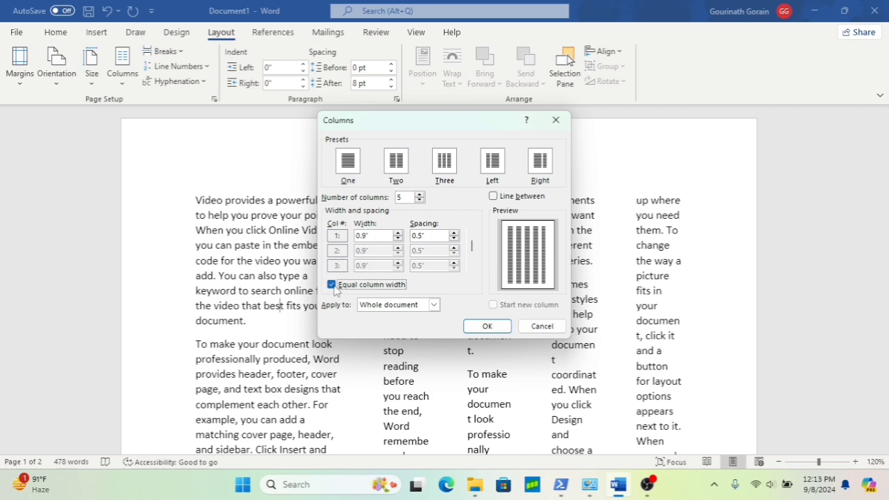
left_click(492, 330)
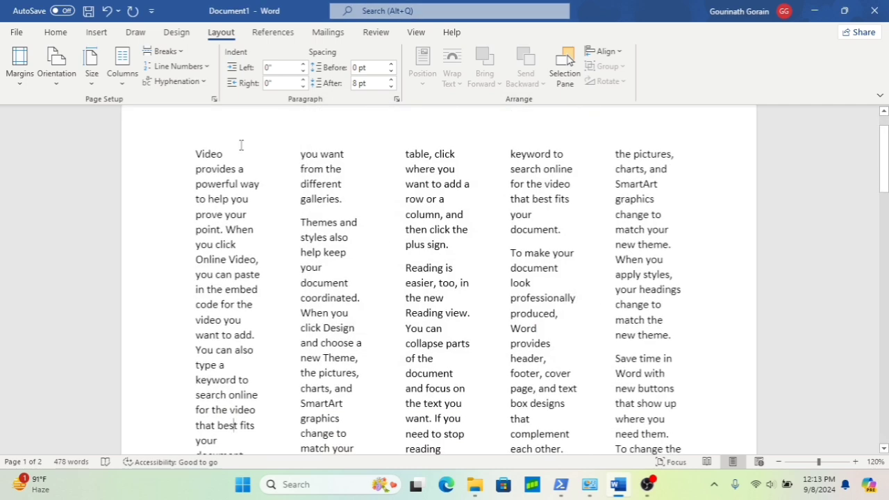
Return the document text to a single column
left_click(121, 82)
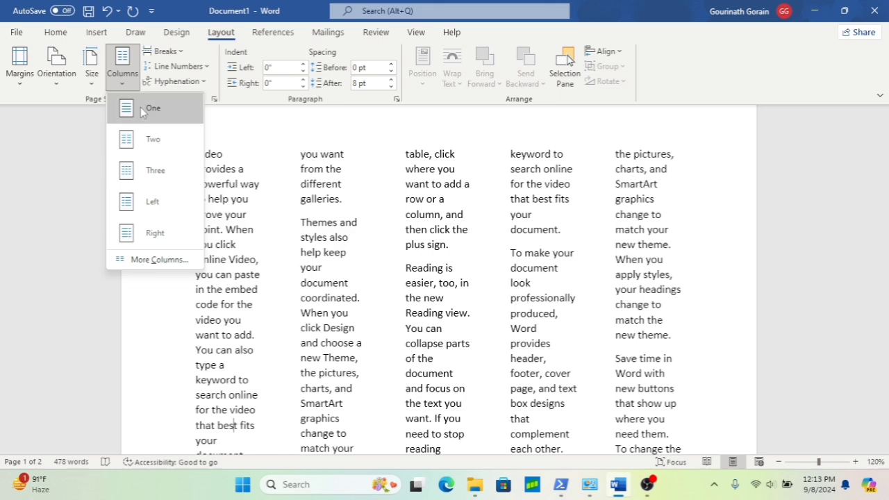
left_click(138, 114)
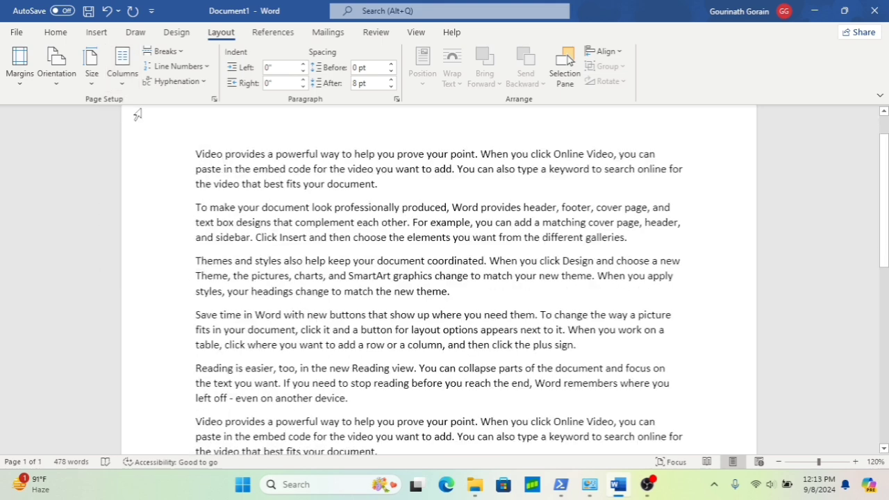
scroll(289, 192, "up", 1)
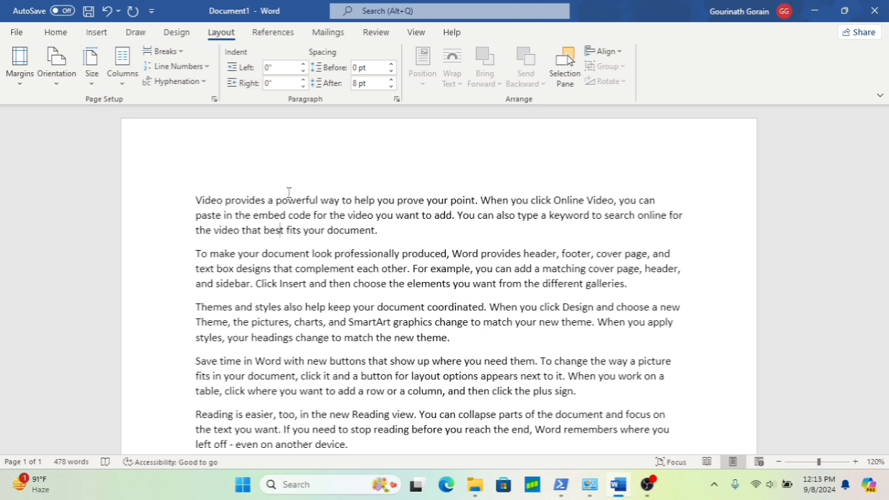
Insert a page break after the last "Save time in Word" paragraph and check the resulting pages
left_click(182, 56)
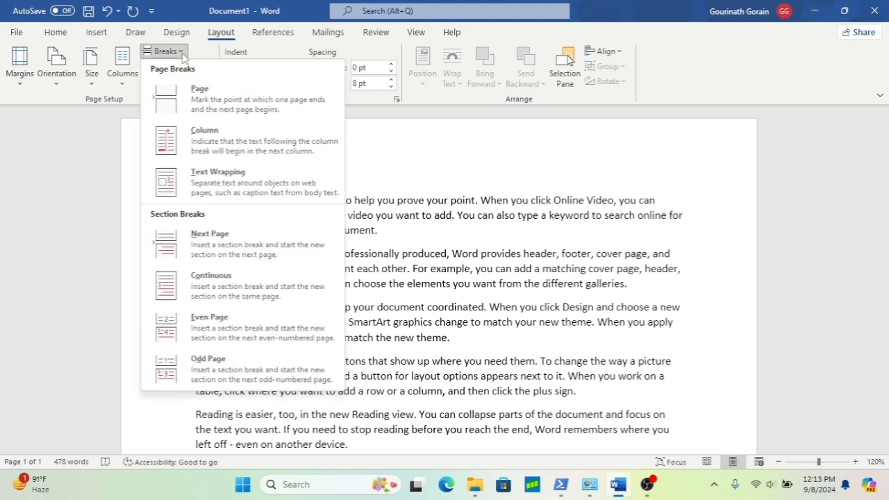
left_click(441, 241)
scroll(409, 230, "down", 3)
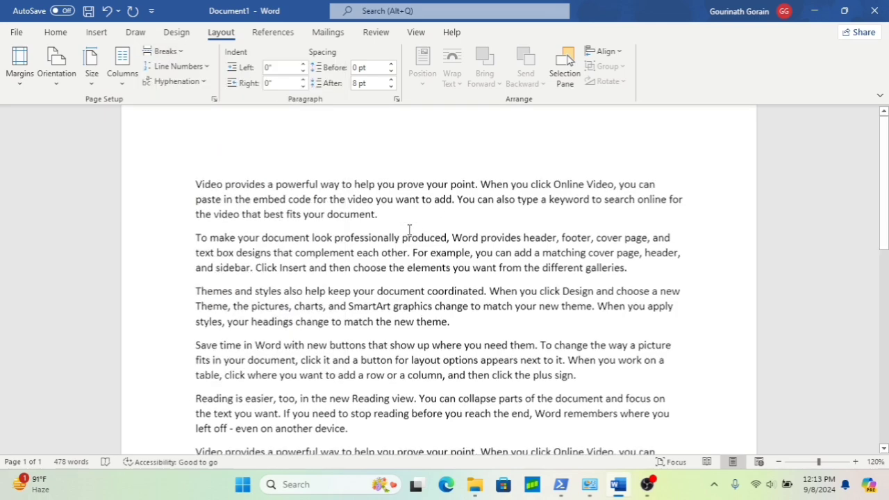
scroll(409, 229, "down", 9)
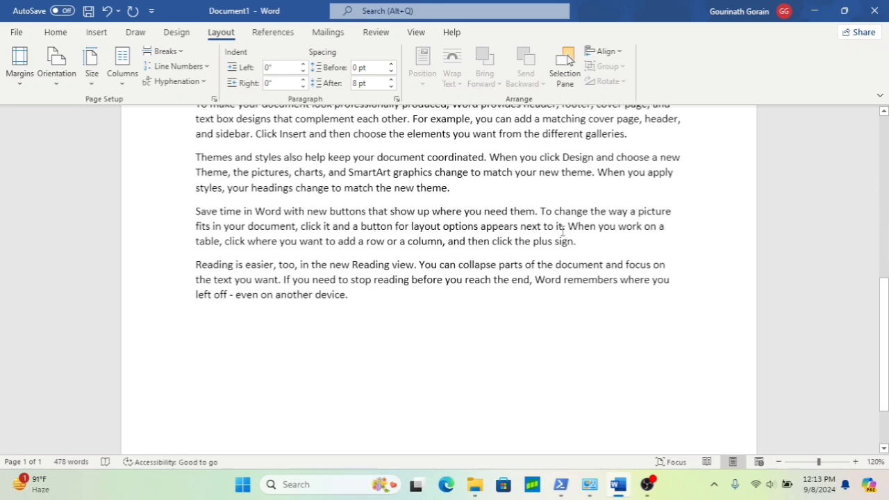
left_click(582, 241)
left_click(166, 51)
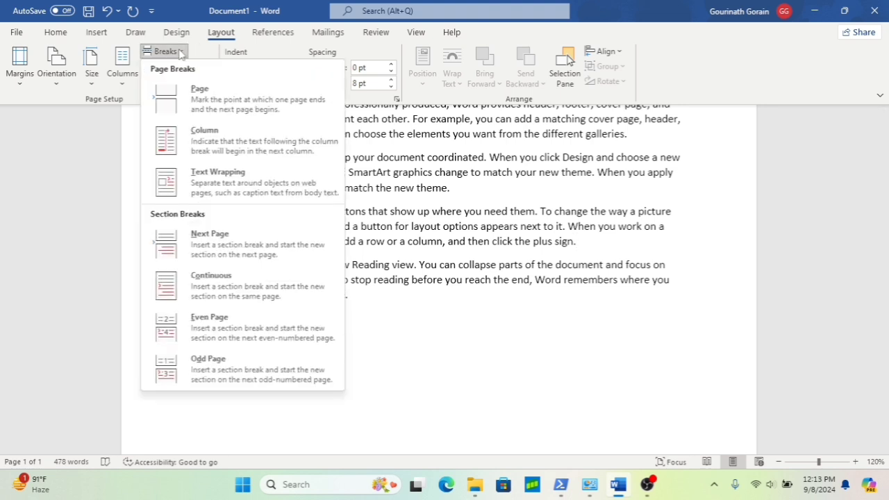
left_click(200, 103)
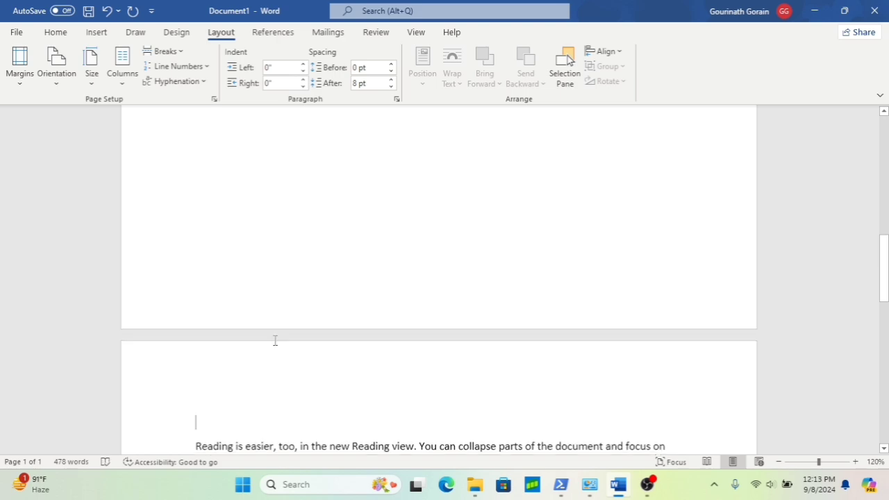
scroll(274, 340, "down", 4)
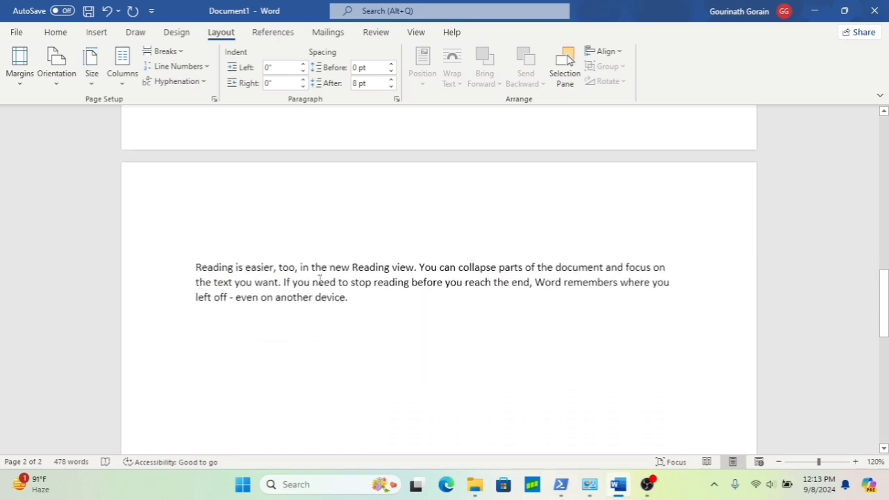
scroll(320, 280, "down", 5)
scroll(320, 280, "down", 3)
scroll(320, 280, "up", 10)
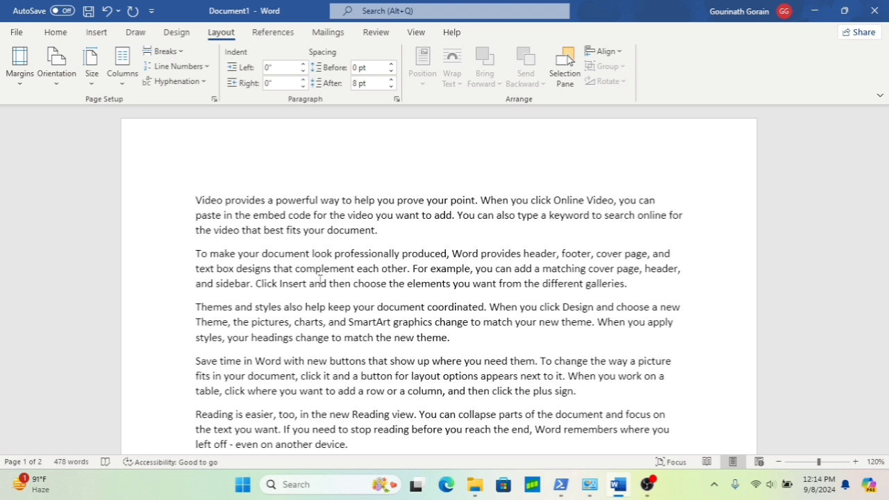
Insert a column break before the final "Reading is easier" paragraph and look through the document
left_click(182, 54)
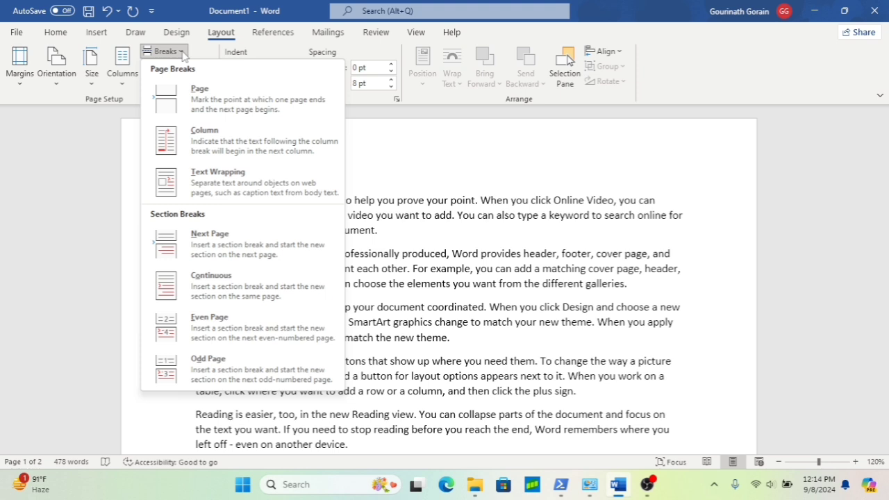
left_click(200, 150)
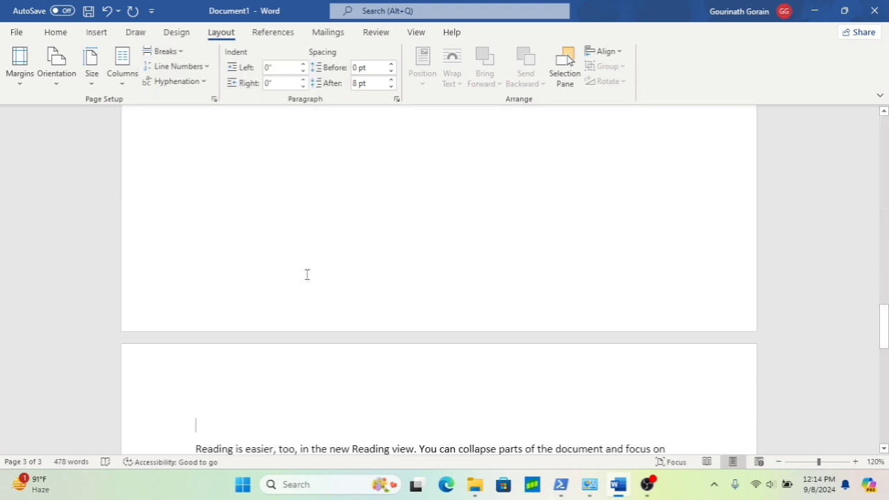
scroll(307, 275, "down", 1)
scroll(307, 274, "up", 5)
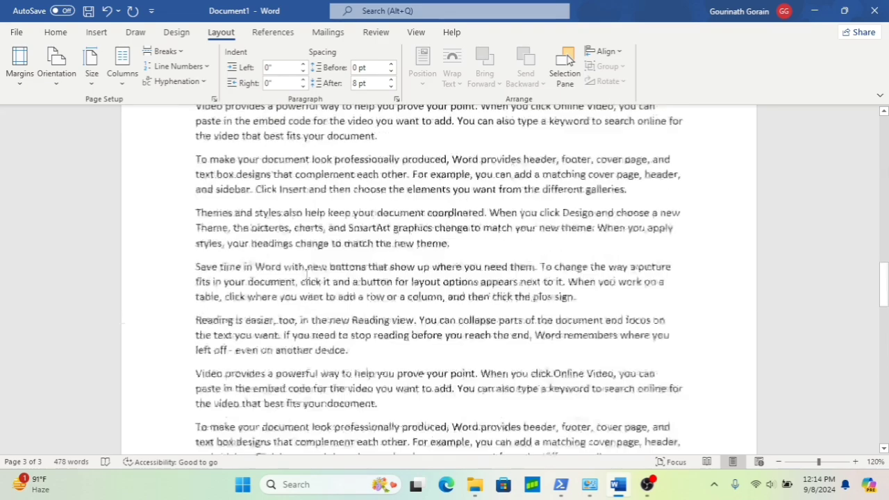
scroll(307, 274, "up", 2)
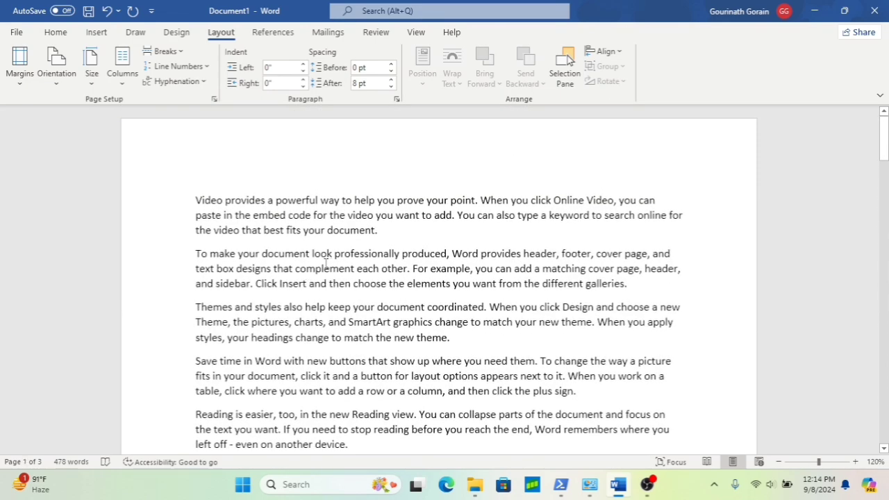
Insert a text wrapping break before the final "Reading is easier" paragraph
left_click(180, 54)
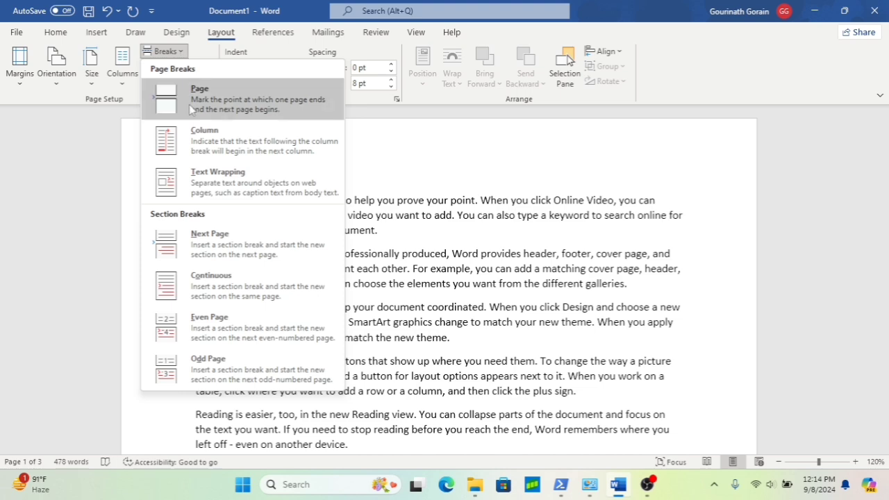
left_click(214, 184)
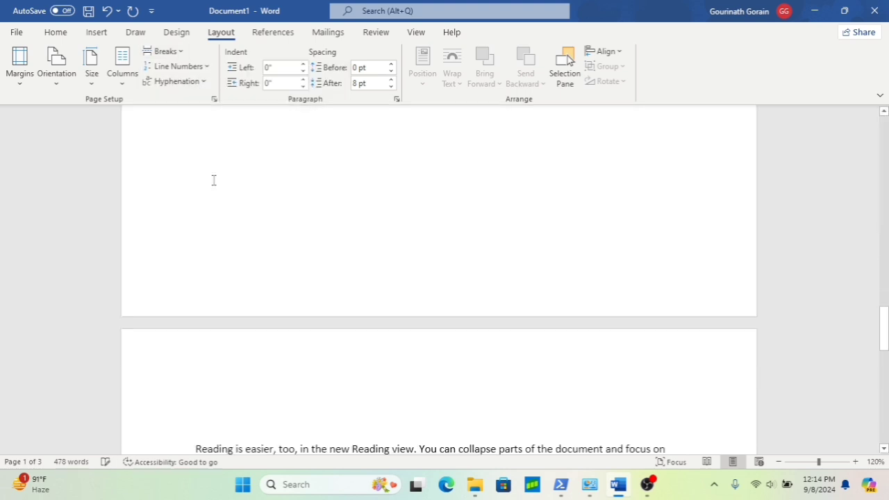
scroll(302, 271, "up", 10)
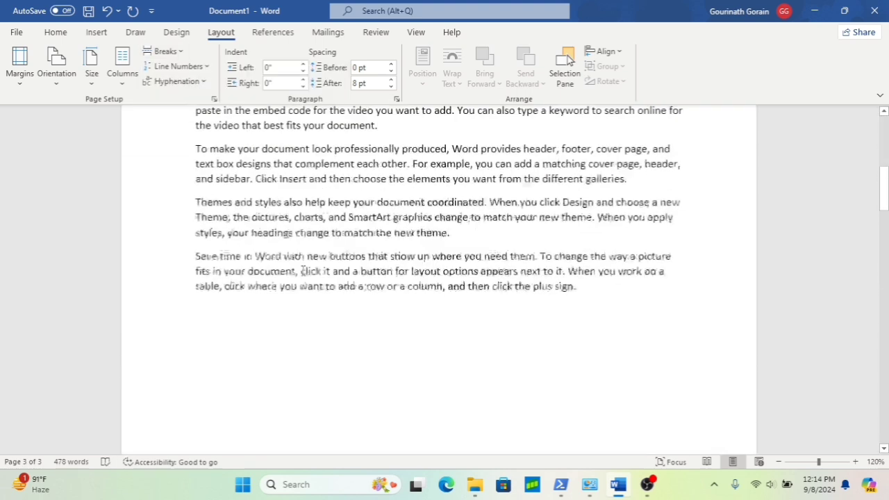
Join the last "Save time in Word" paragraph to the one above it, and insert a text wrapping break between them
left_click(199, 250)
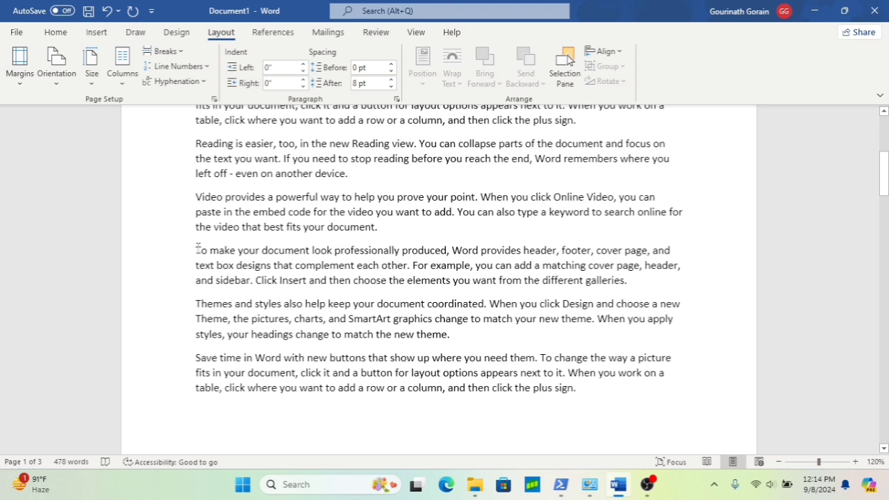
left_click(196, 357)
key("BackSpace")
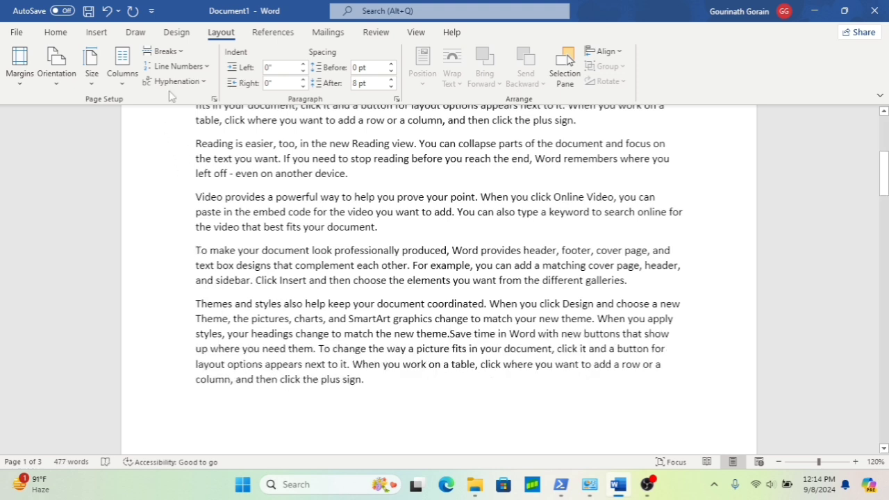
left_click(182, 55)
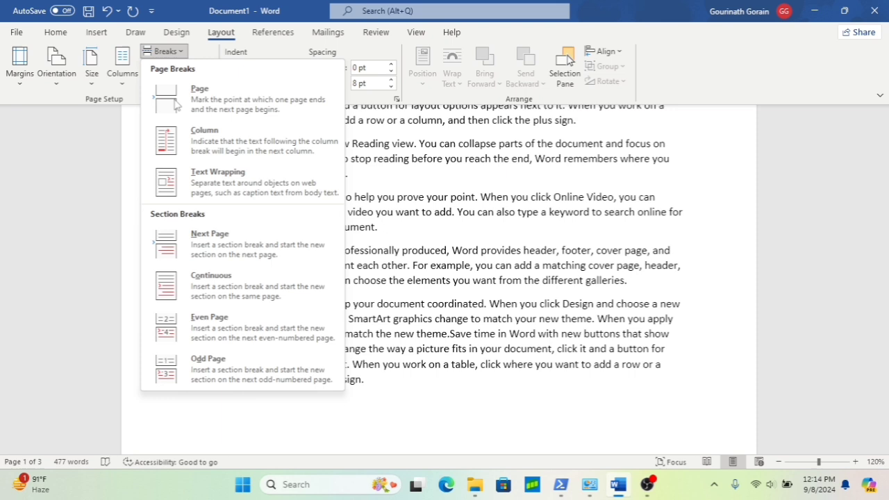
left_click(198, 184)
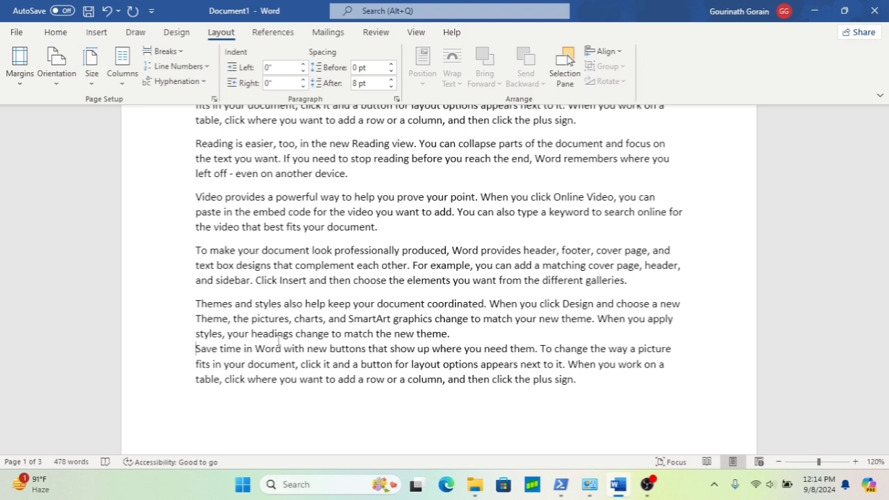
Insert a next page section break before the last "Save time in Word" paragraph and look through the resulting pages
left_click(178, 54)
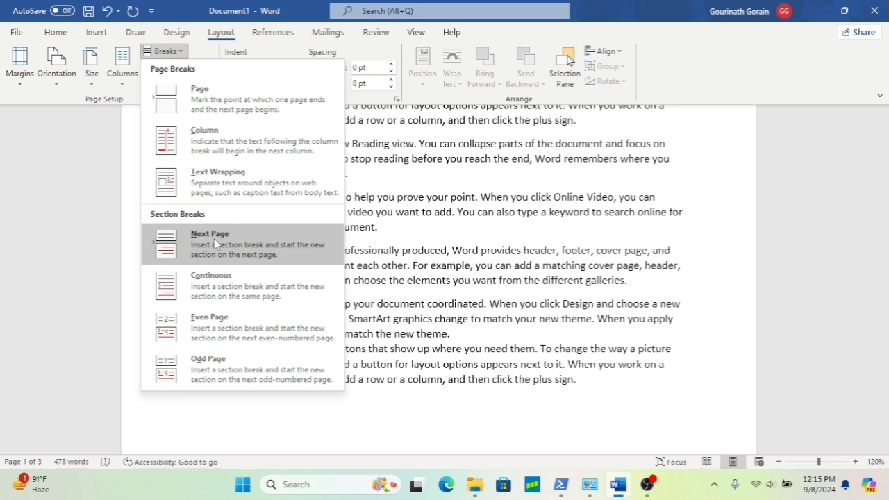
left_click(258, 257)
scroll(373, 361, "down", 6)
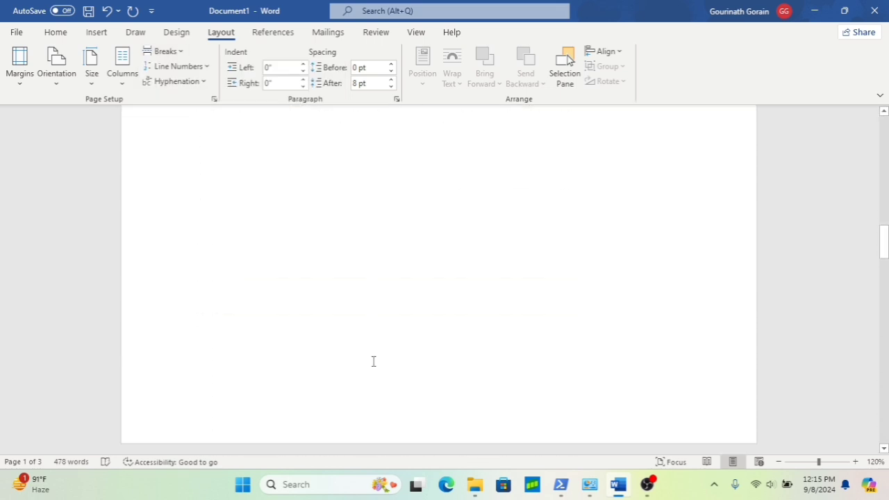
scroll(373, 361, "down", 10)
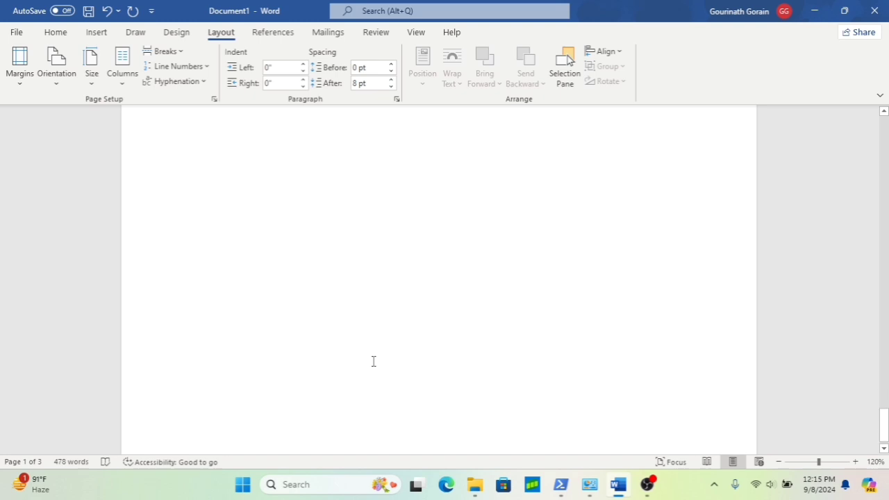
scroll(373, 359, "up", 9)
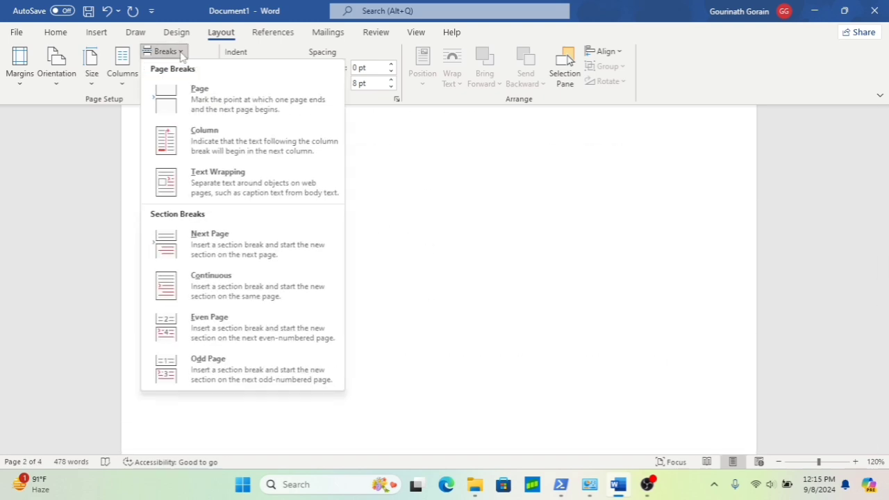
Insert a continuous section break and an even page section break before the last "Save time in Word" paragraph
left_click(212, 293)
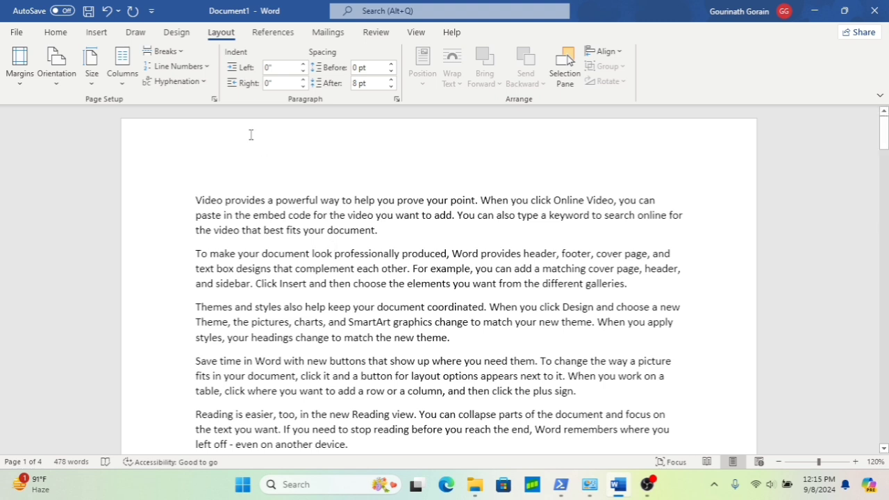
left_click(206, 68)
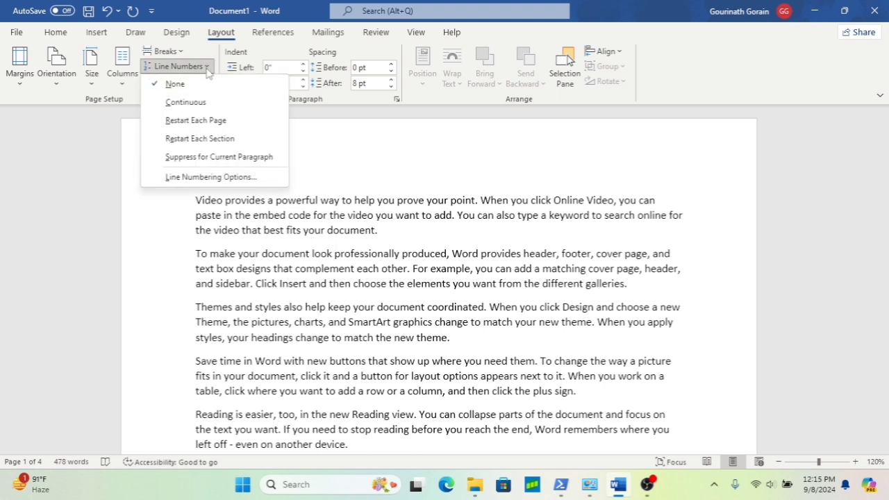
left_click(174, 52)
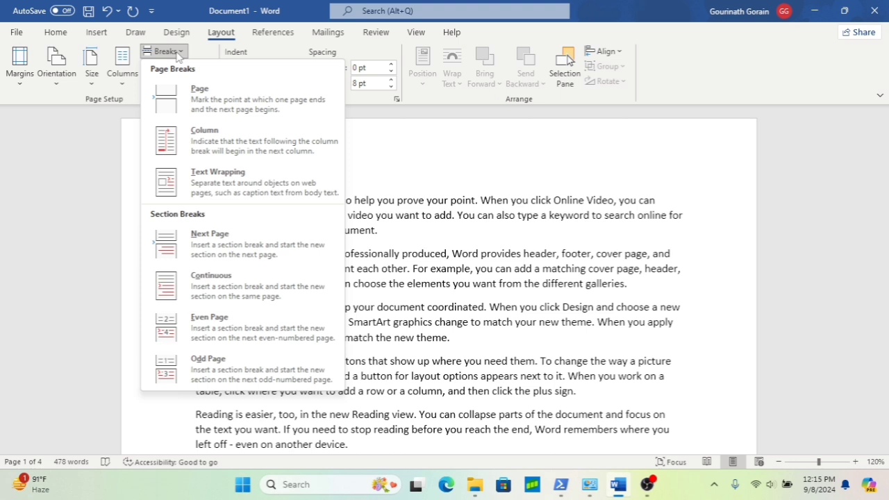
left_click(216, 334)
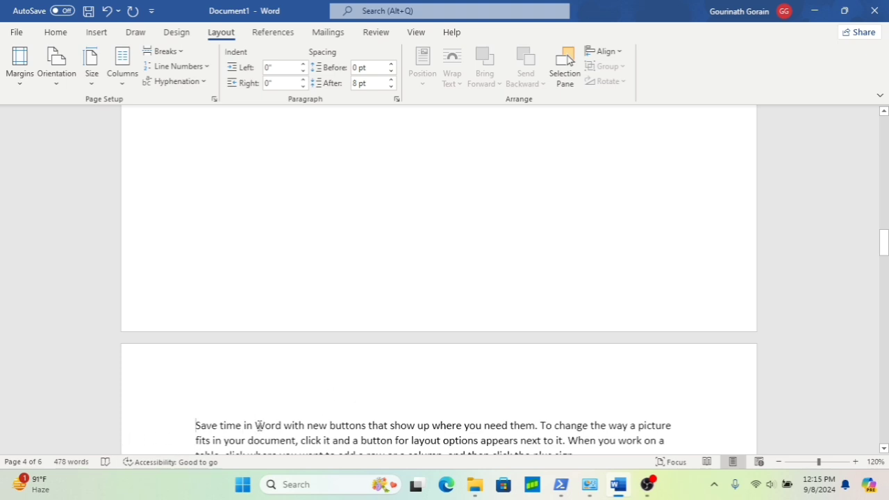
scroll(272, 415, "down", 2)
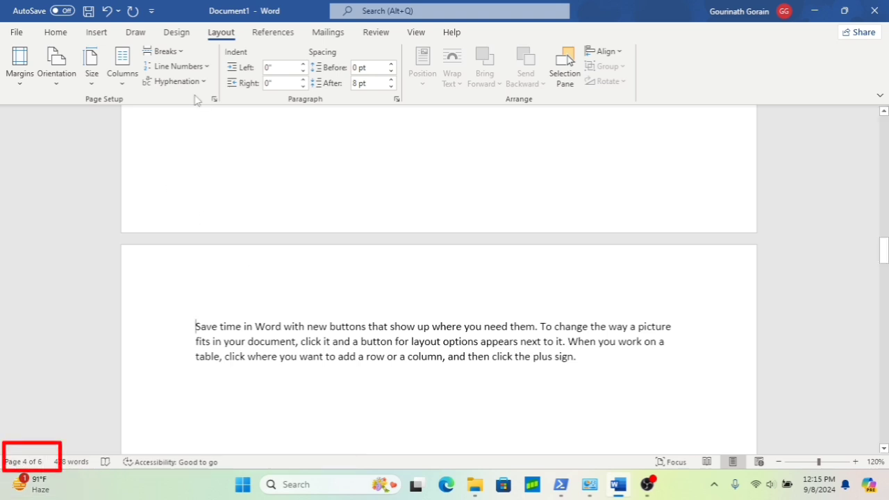
Insert an odd page section break and another even page section break before the last "Save time in Word" paragraph, checking through to the document's end
left_click(172, 52)
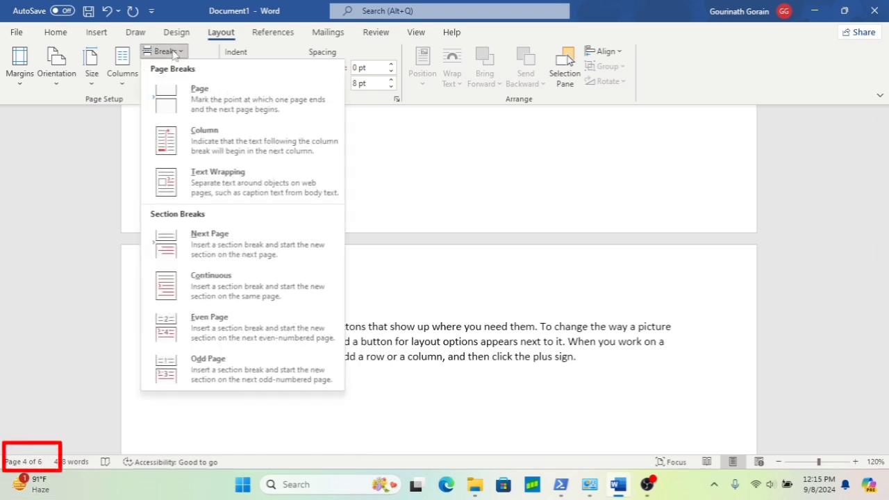
left_click(212, 360)
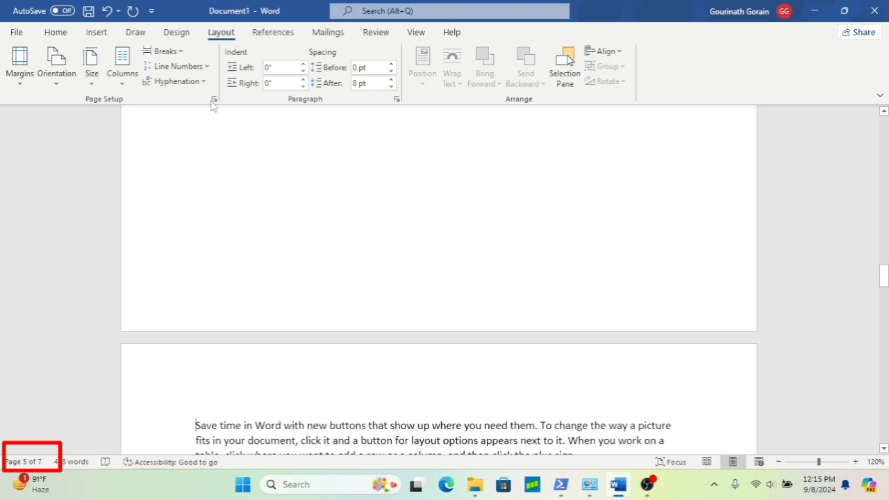
left_click(205, 68)
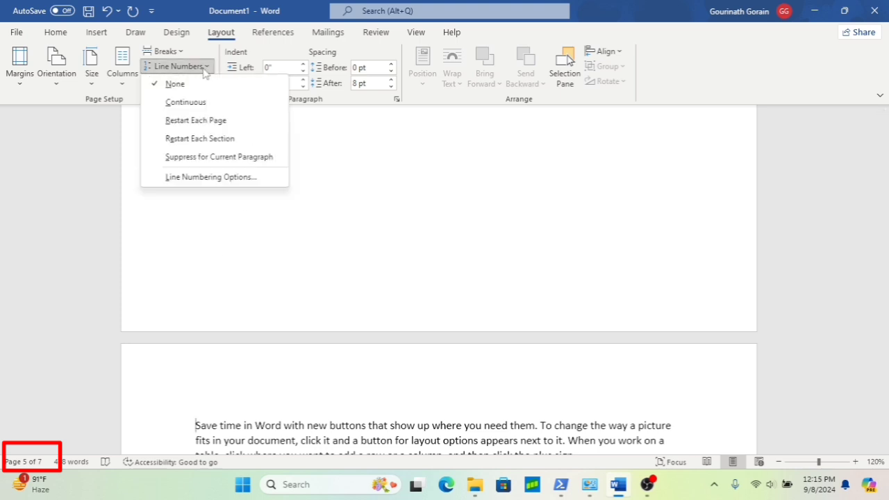
left_click(177, 52)
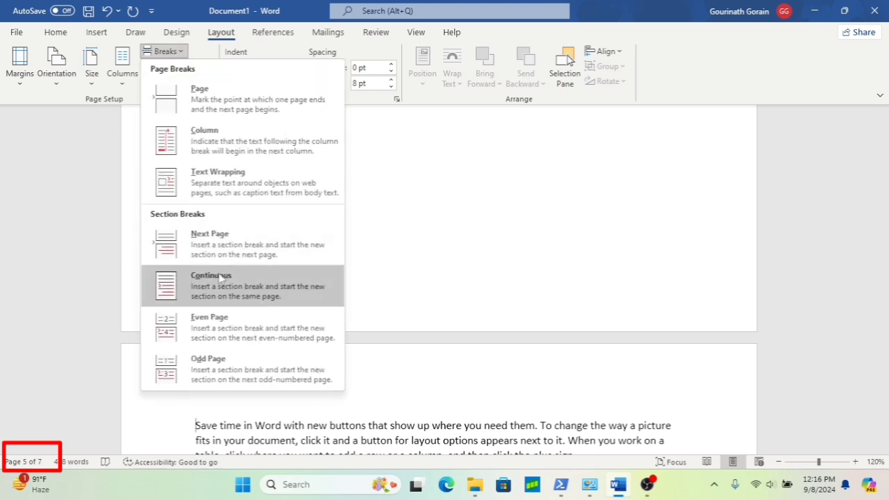
left_click(217, 324)
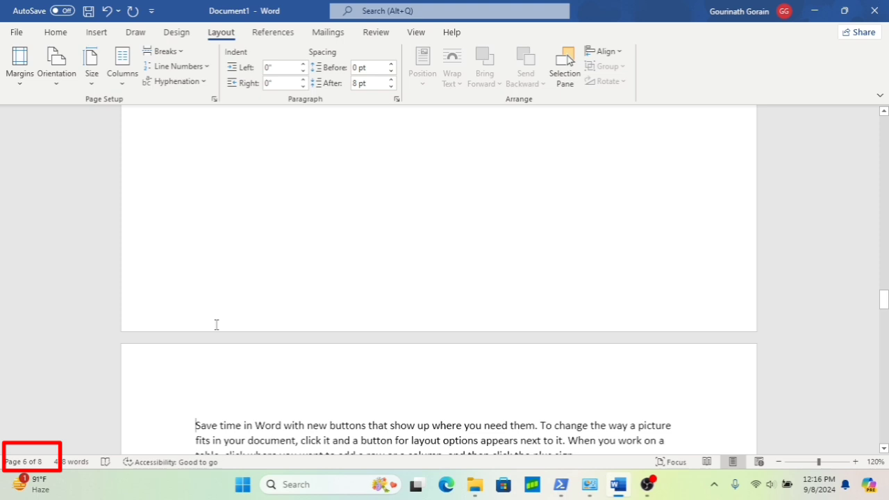
scroll(232, 353, "down", 10)
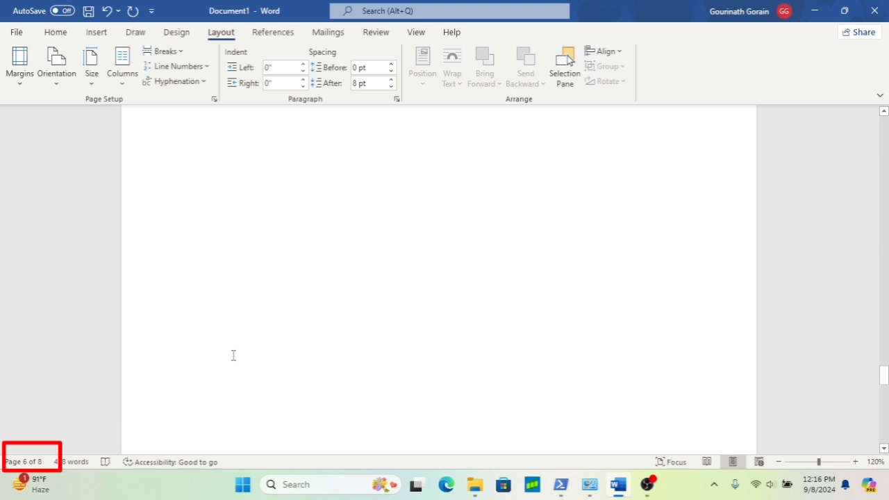
scroll(233, 355, "down", 5)
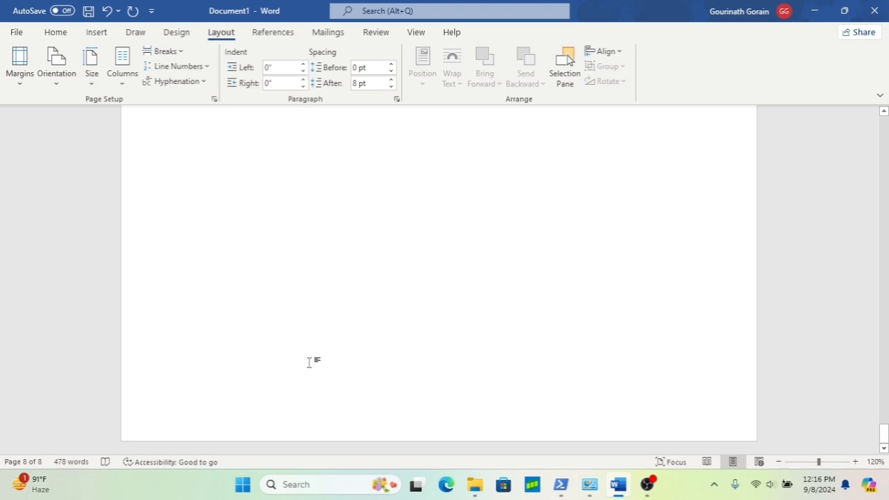
Create a new blank document and fill it with sample text using =rand()
key("ctrl+n")
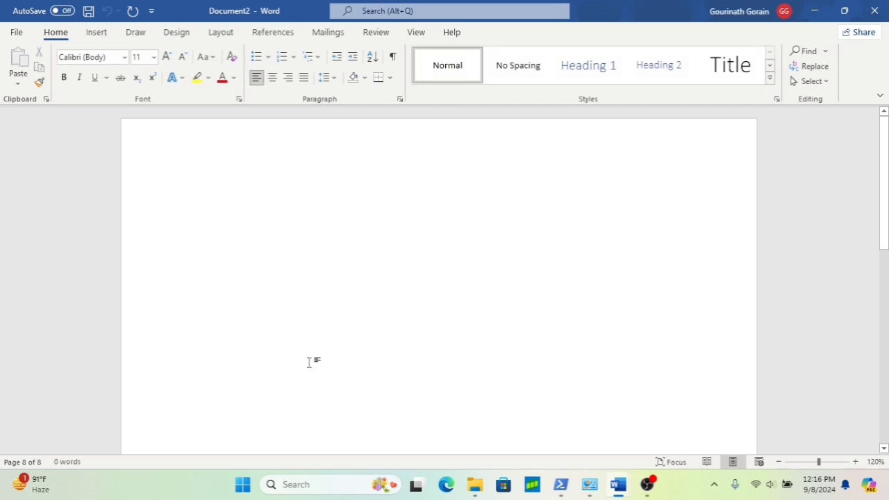
left_click(224, 35)
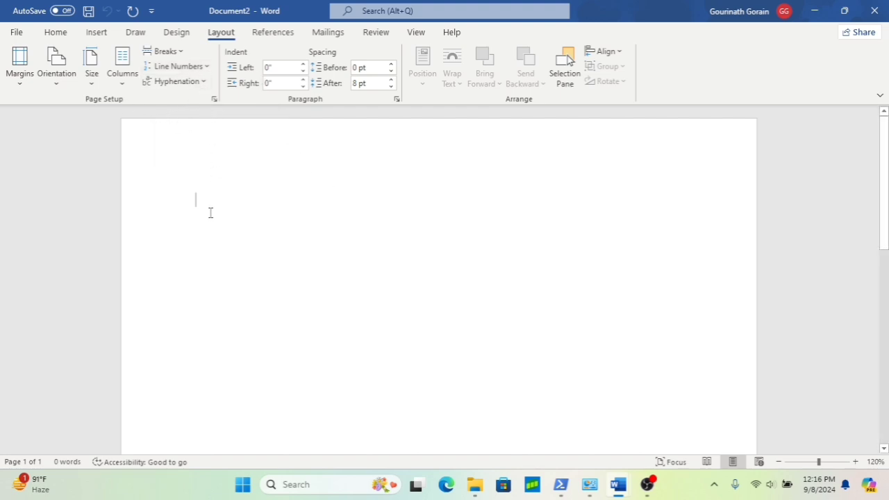
type("=")
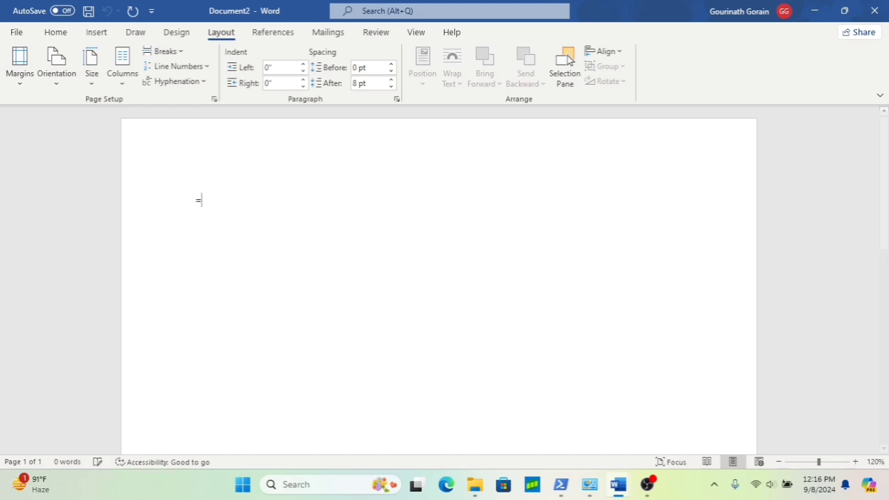
type("ran")
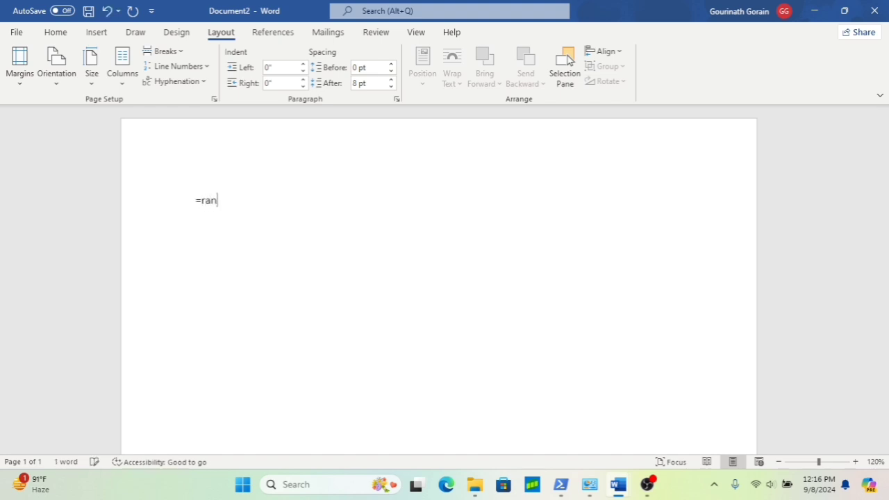
type("s")
key("BackSpace")
type("d()")
key("Return")
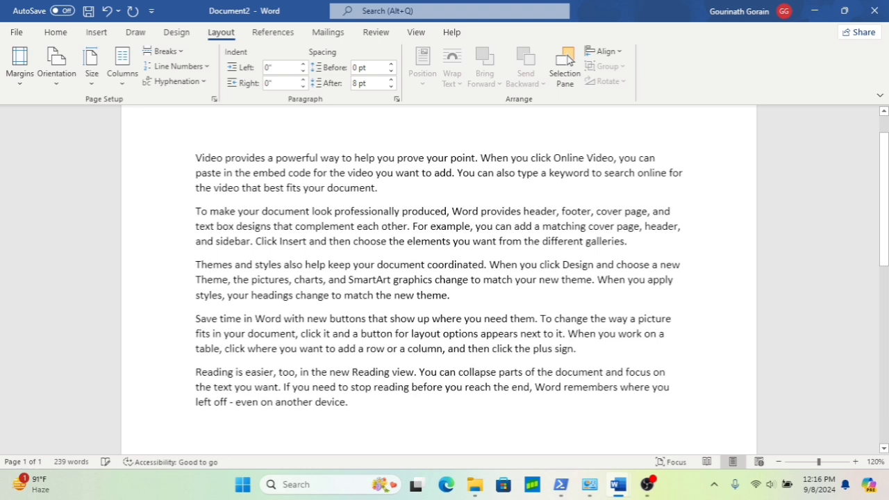
scroll(225, 160, "up", 2)
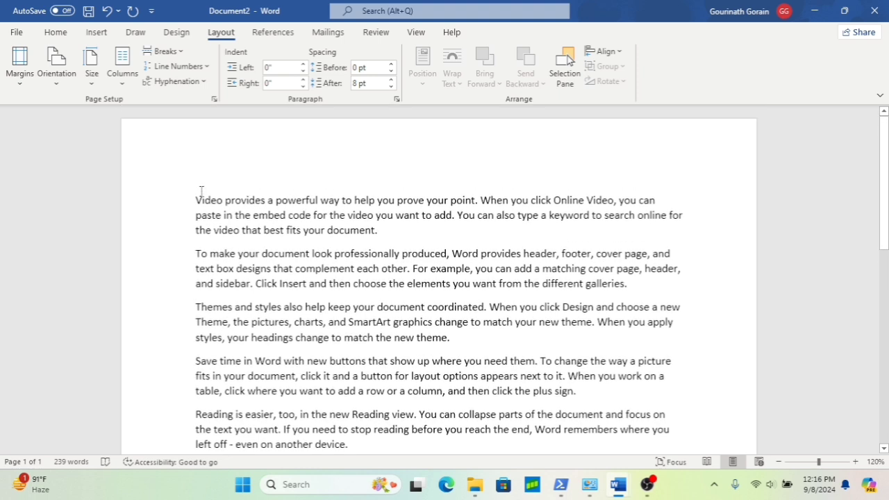
Apply continuous line numbering to the sample text, look through it, and set line numbering back to None
left_click(193, 201)
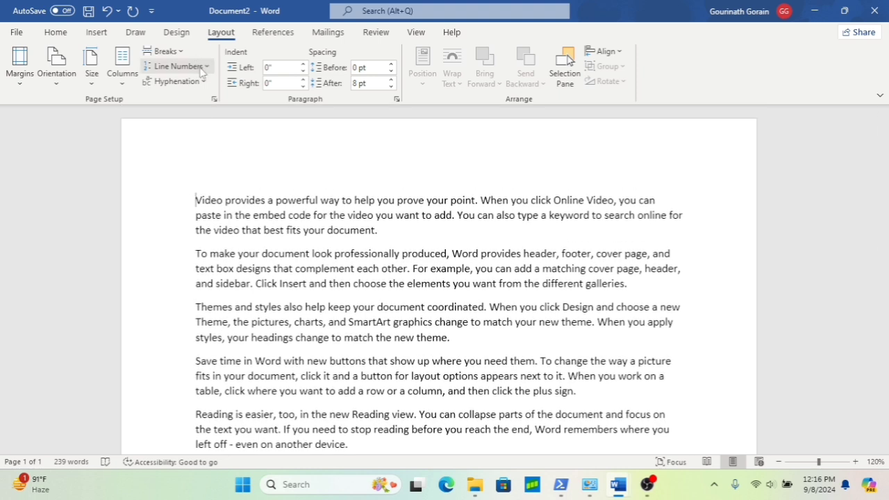
left_click(177, 66)
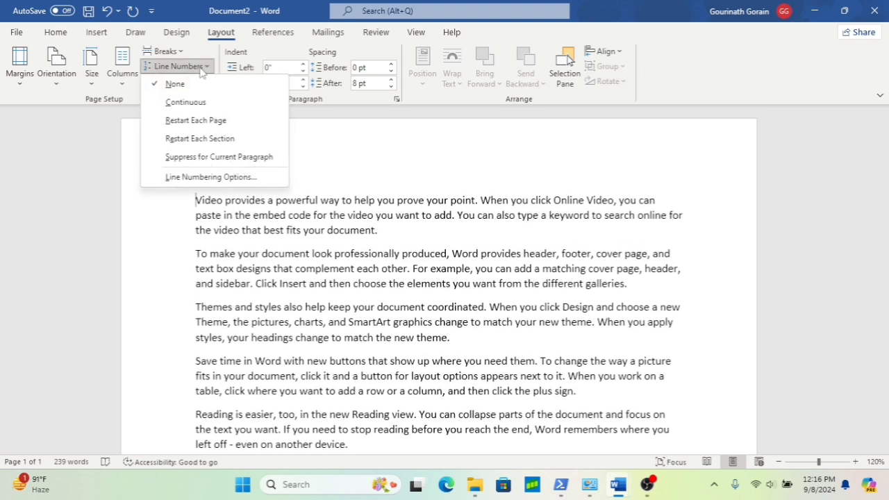
left_click(188, 104)
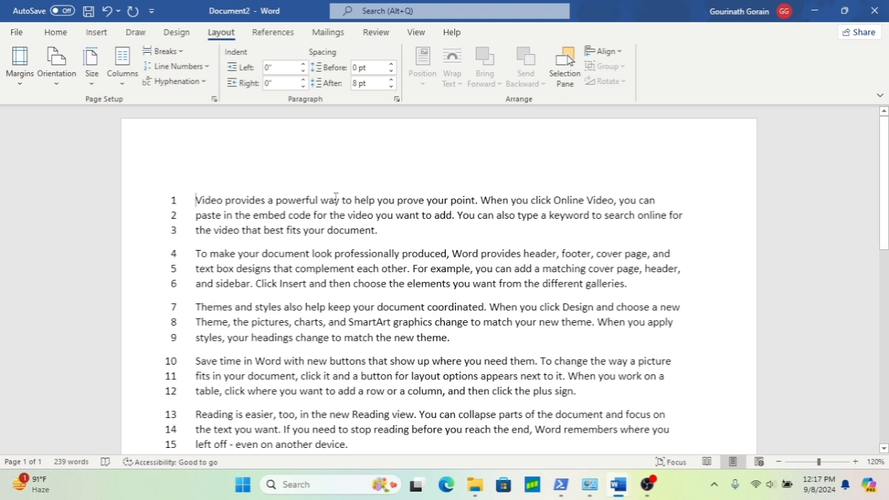
left_click(207, 67)
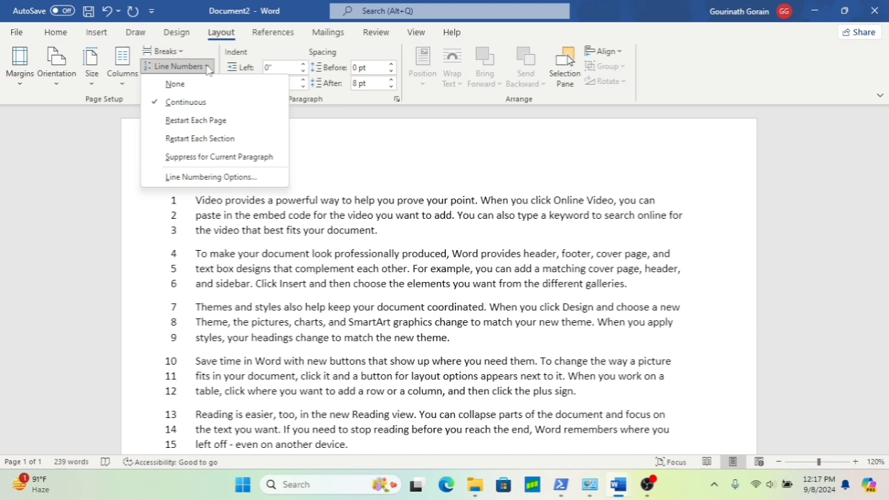
left_click(338, 195)
scroll(336, 262, "down", 8)
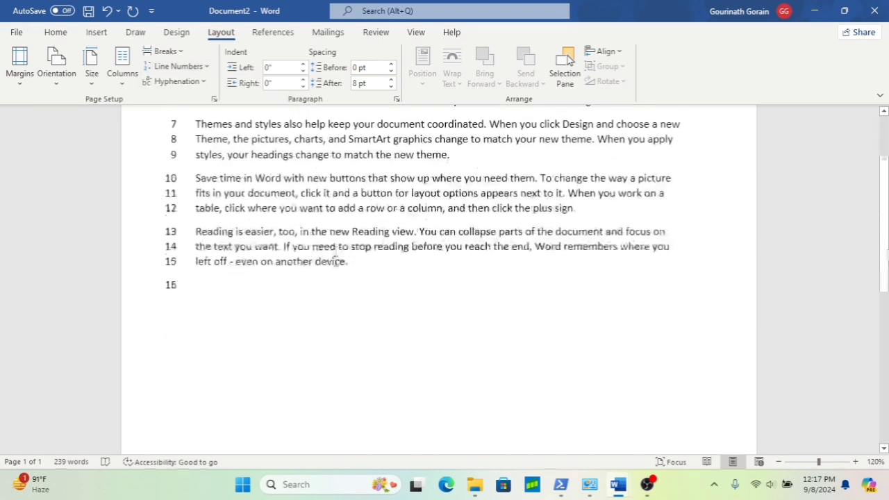
scroll(336, 263, "up", 8)
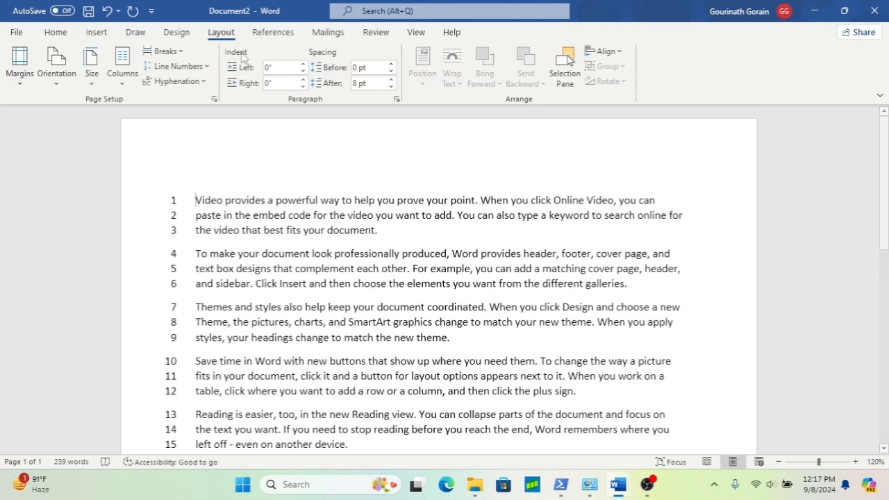
left_click(211, 67)
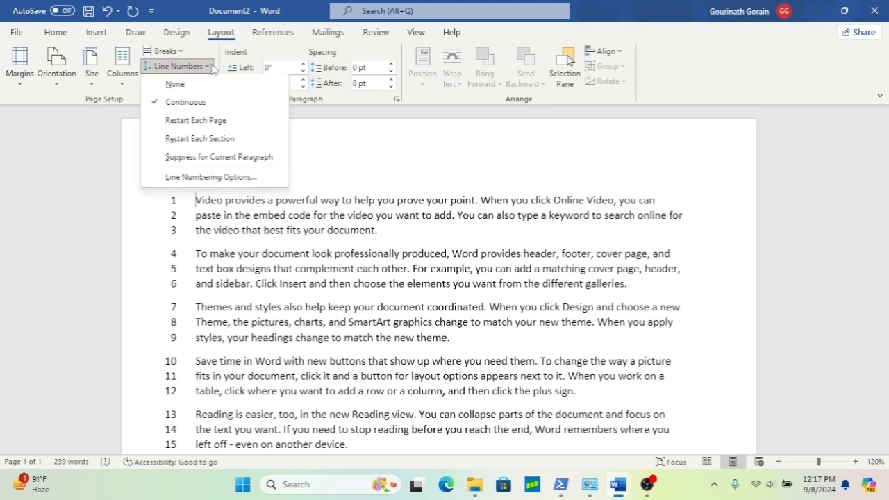
left_click(174, 84)
Copy all the sample text and paste it twice at the end of the document
key("ctrl+a")
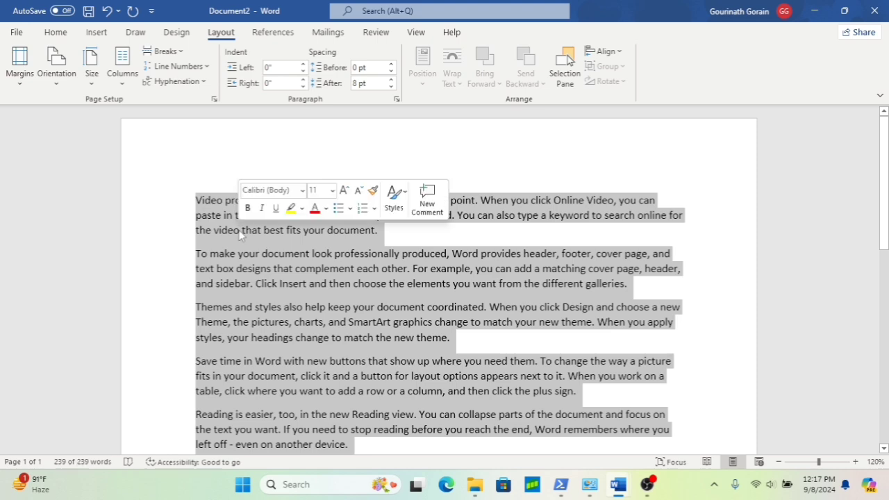
scroll(229, 344, "down", 4)
left_click(229, 344)
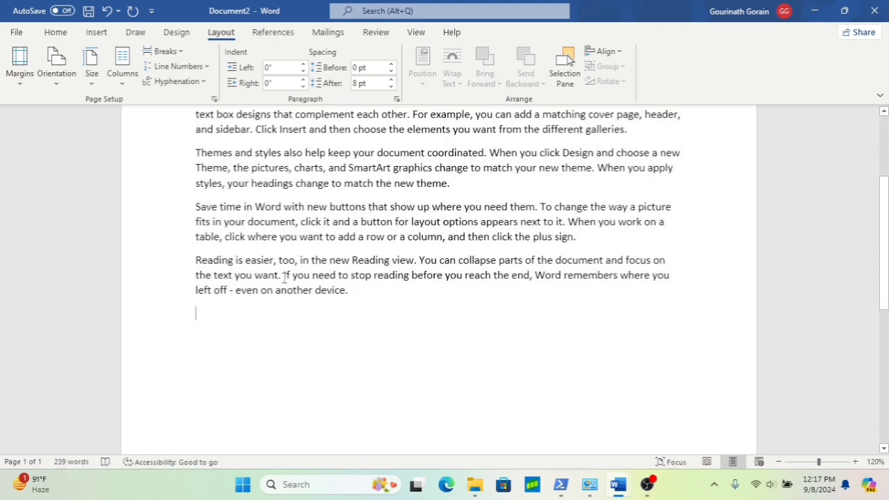
key("ctrl+a")
key("ctrl+c")
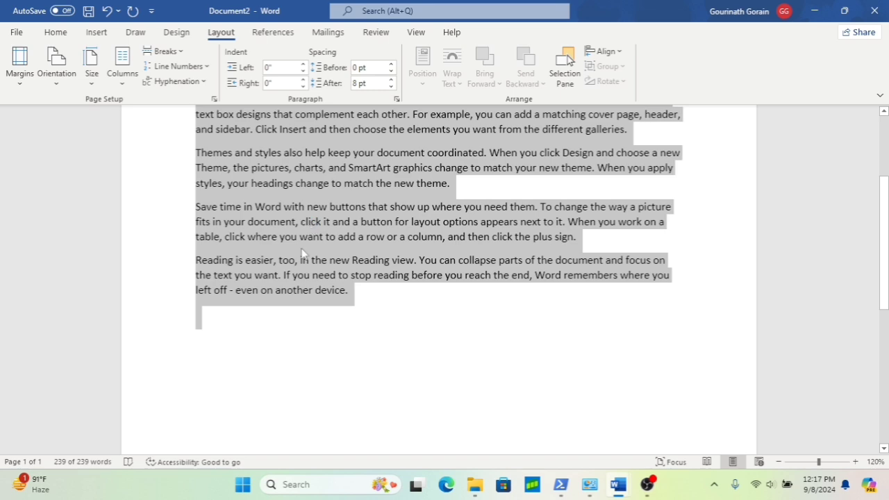
left_click(223, 329)
key("ctrl+v")
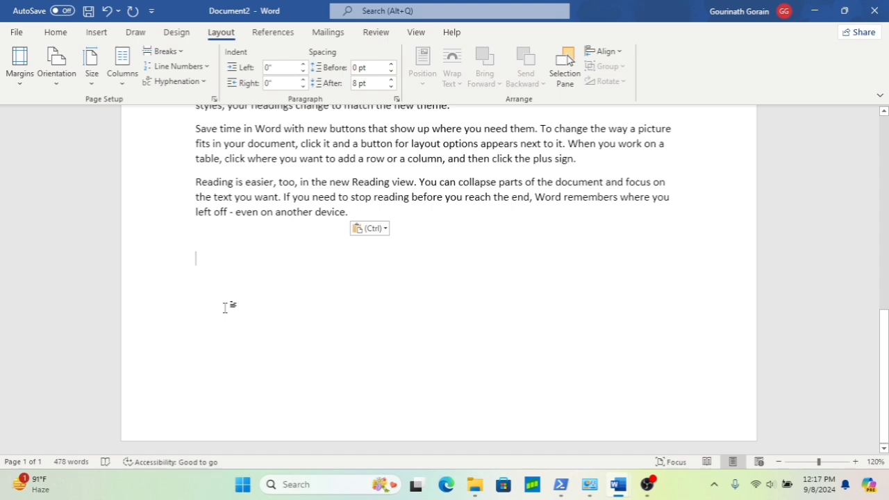
key("ctrl+v")
Set line numbering to Restart Each Page for the sample text
scroll(332, 263, "up", 15)
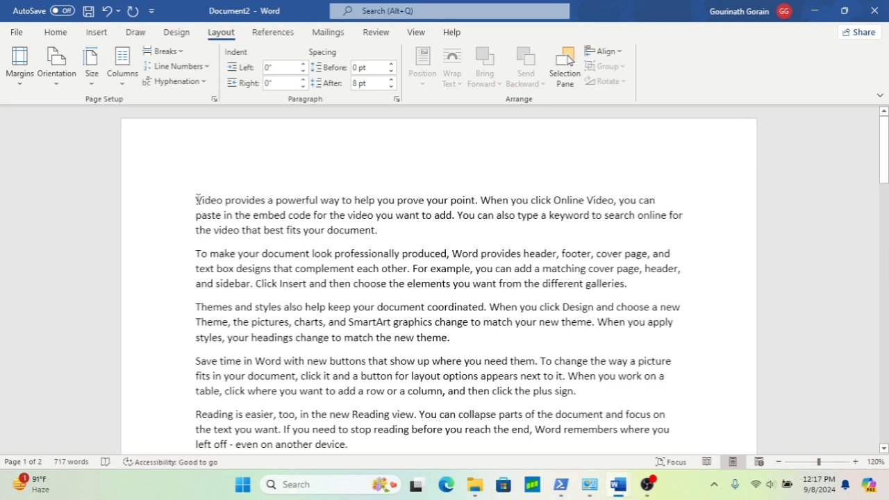
left_click(205, 67)
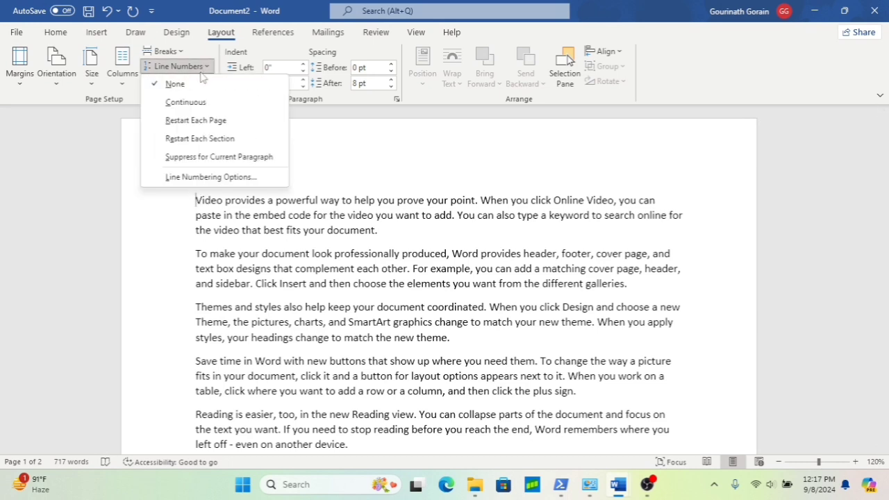
left_click(195, 122)
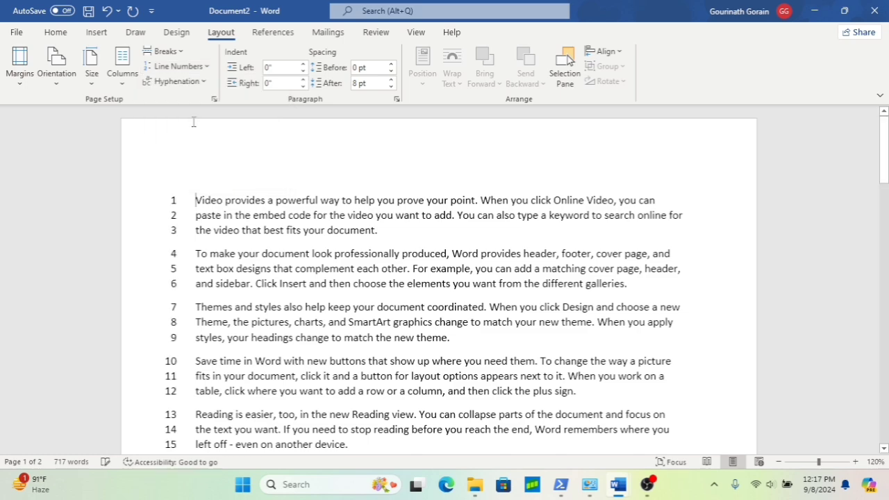
Examine the line numbers across both pages, especially where the second page begins
scroll(224, 328, "down", 4)
scroll(225, 328, "down", 8)
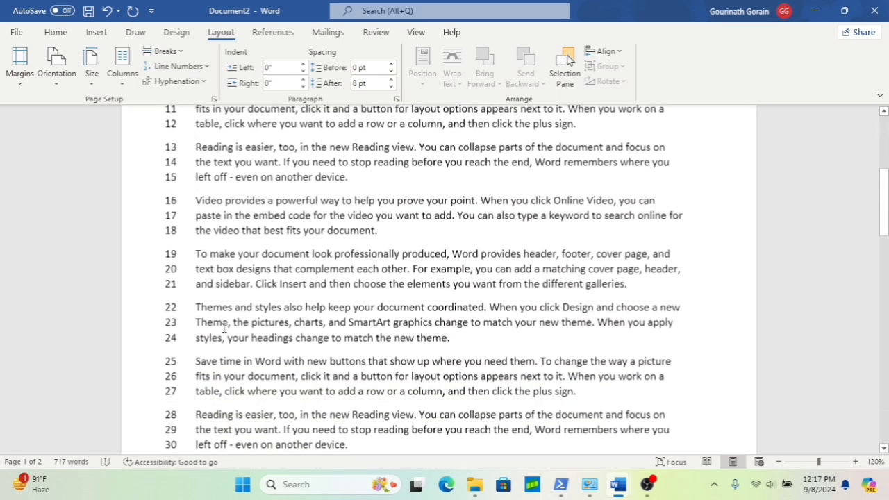
scroll(224, 328, "down", 3)
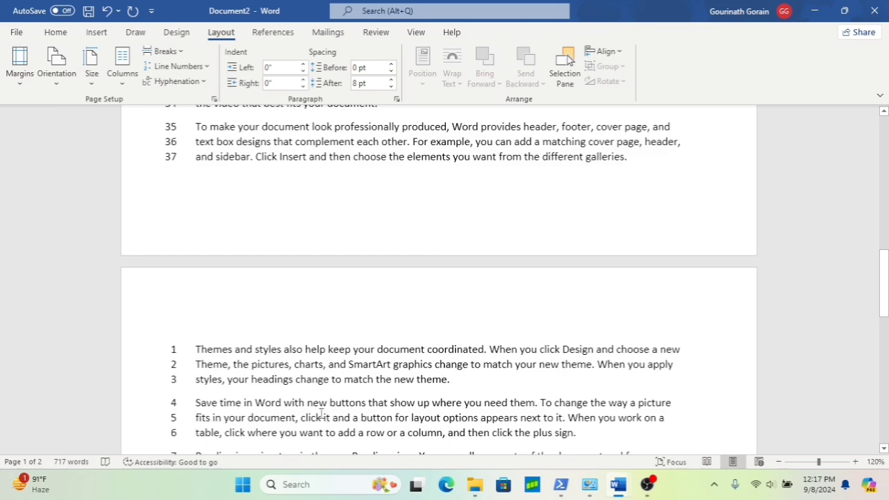
scroll(321, 414, "up", 20)
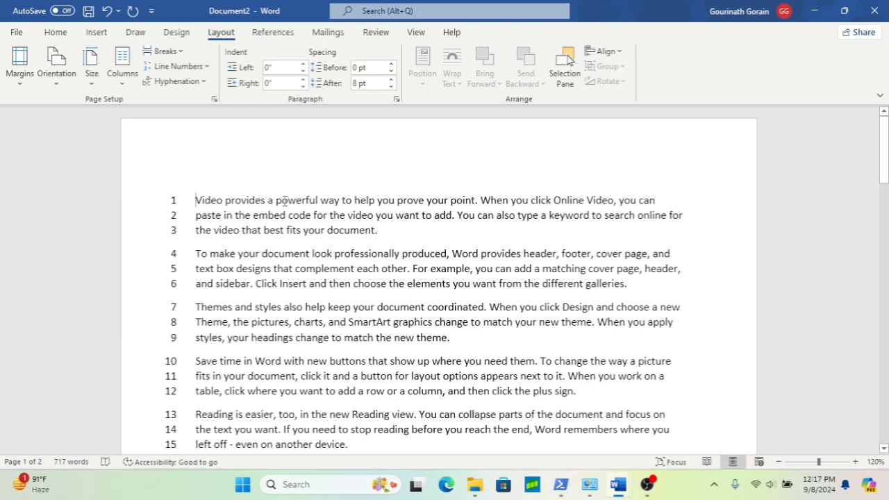
scroll(285, 200, "down", 20)
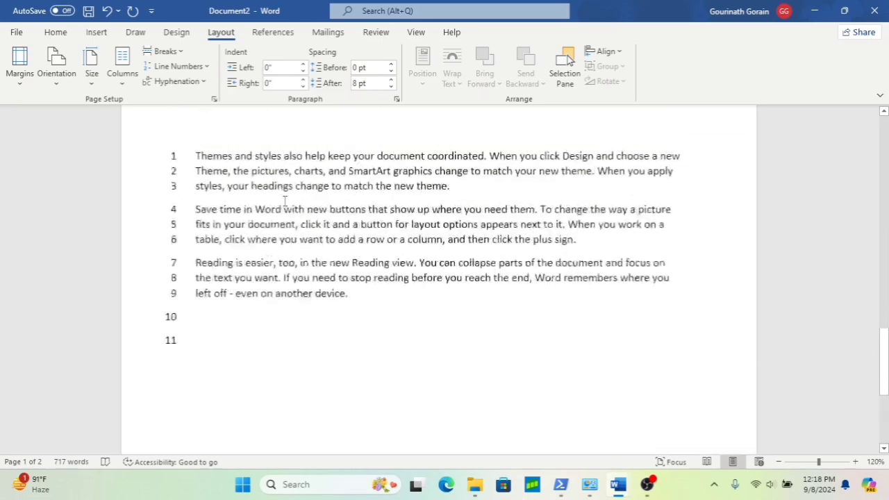
scroll(285, 200, "down", 3)
scroll(285, 200, "up", 9)
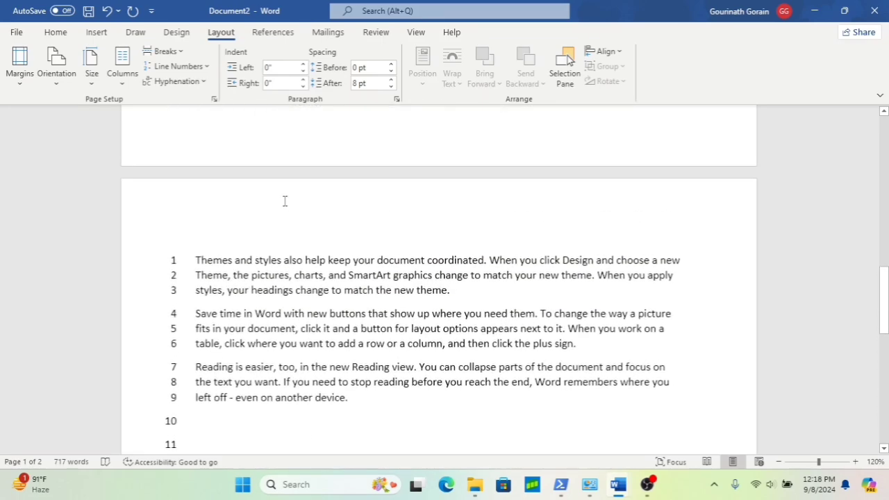
scroll(245, 299, "down", 3)
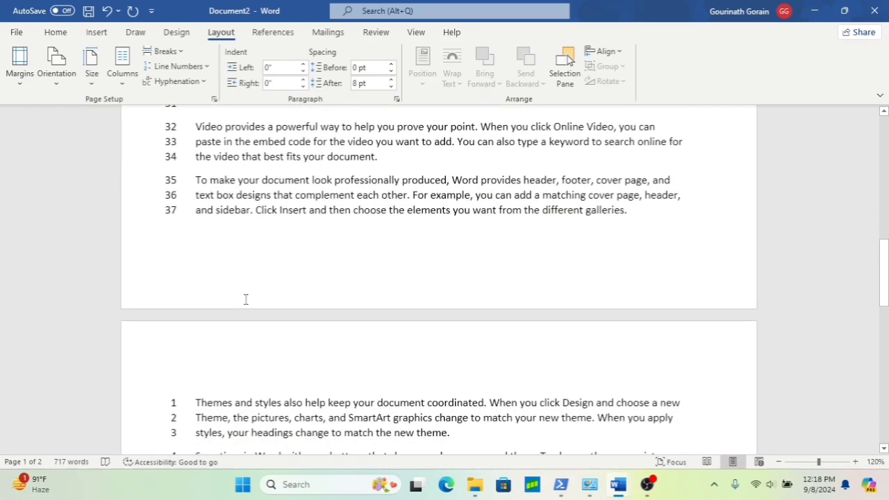
scroll(246, 299, "up", 9)
scroll(246, 299, "up", 5)
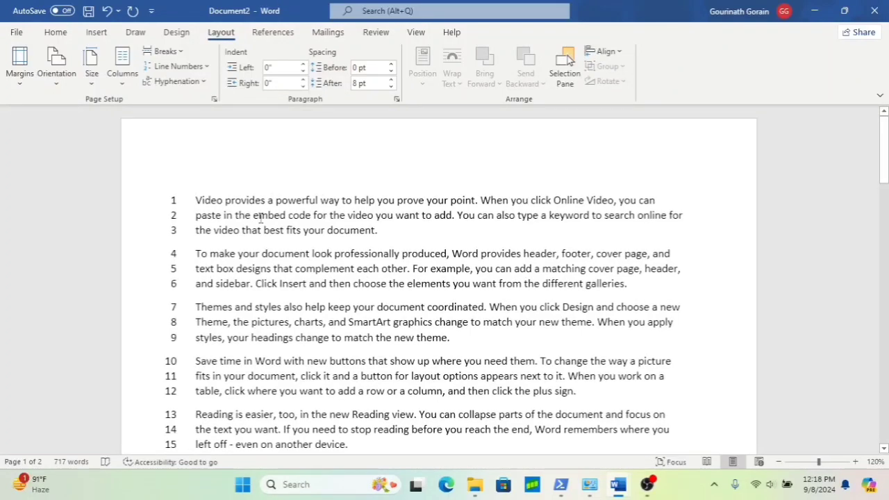
Create a new blank document and fill it with sample text using =rand(3,4)
key("ctrl+n")
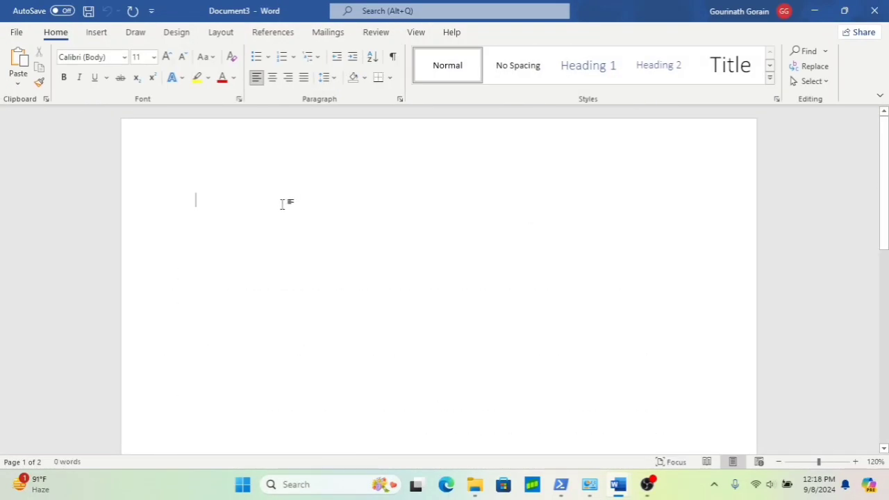
type("=rans")
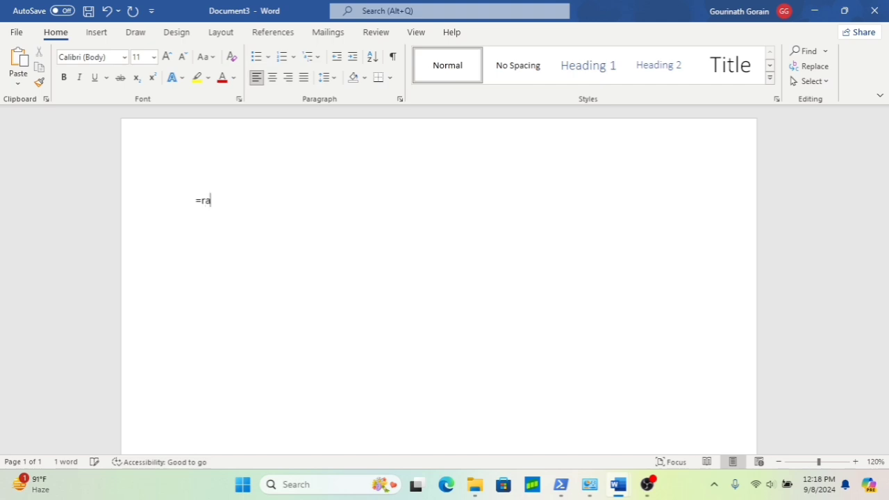
key("BackSpace")
type("d(1,")
key("BackSpace")
key("BackSpace")
key("BackSpace")
type("3,4)")
key("Return")
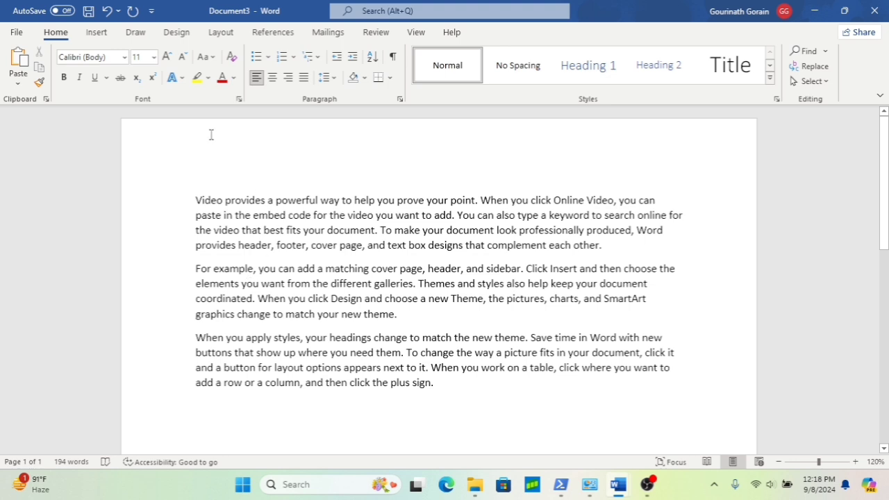
Merge the three sample paragraphs into one by removing the paragraph breaks before "For example" and "When you apply styles"
left_click(214, 33)
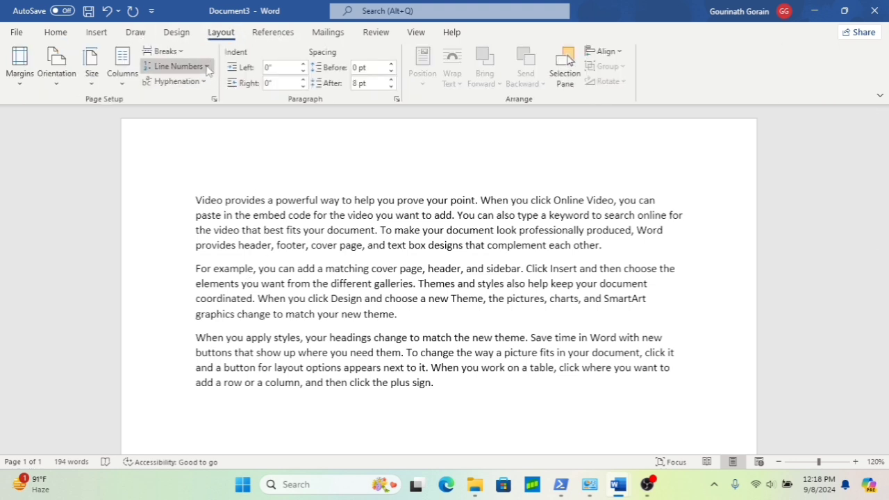
left_click(206, 66)
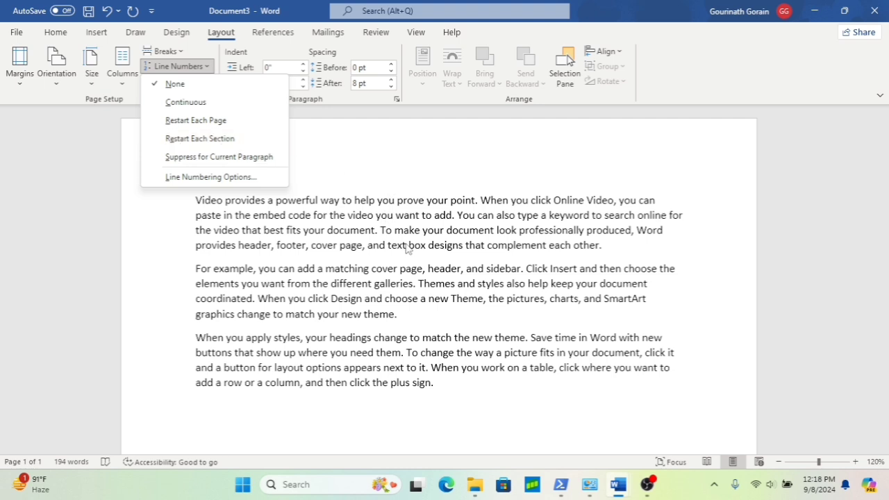
left_click(229, 264)
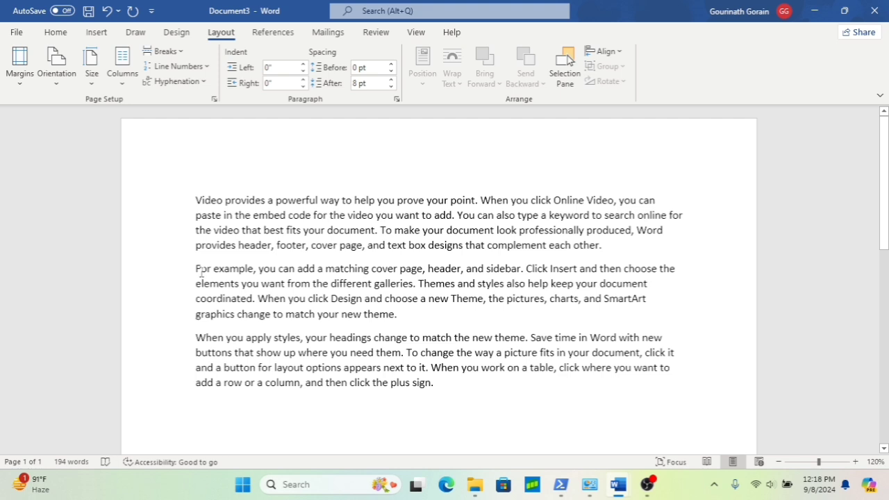
left_click(195, 268)
key("BackSpace")
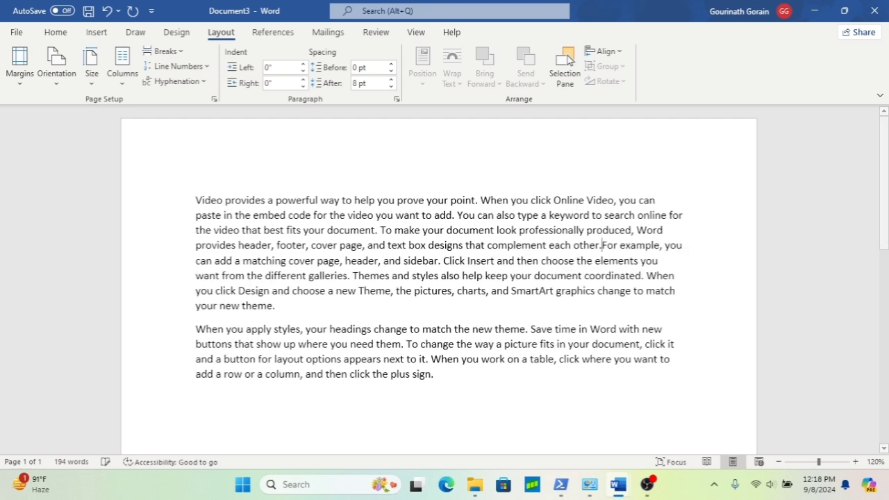
left_click(190, 325)
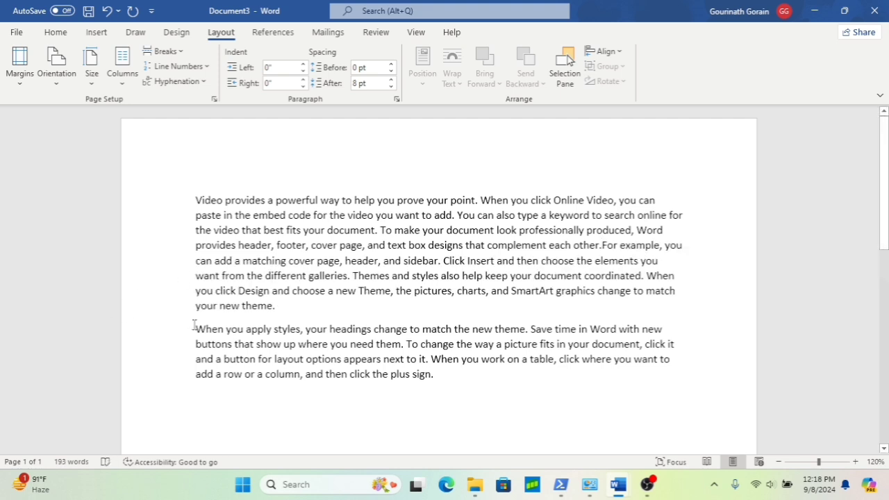
key("BackSpace")
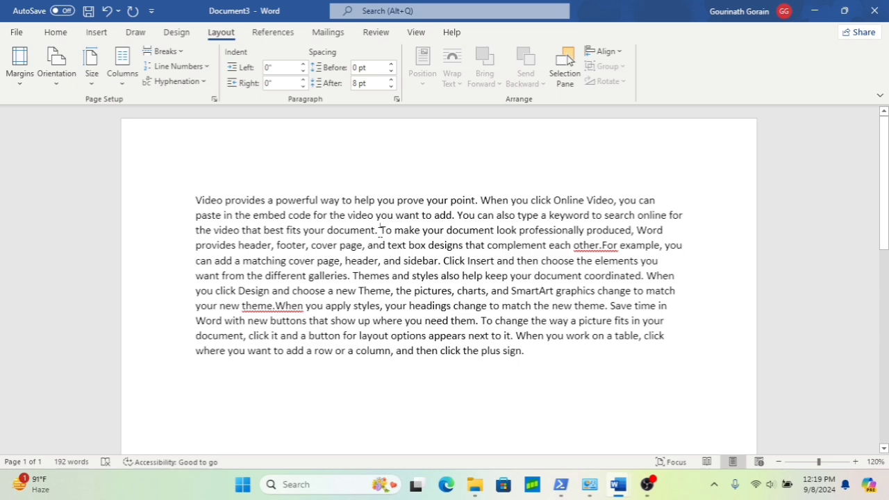
Insert continuous section breaks before "To make your document look" and before "When you click Design"
left_click(167, 52)
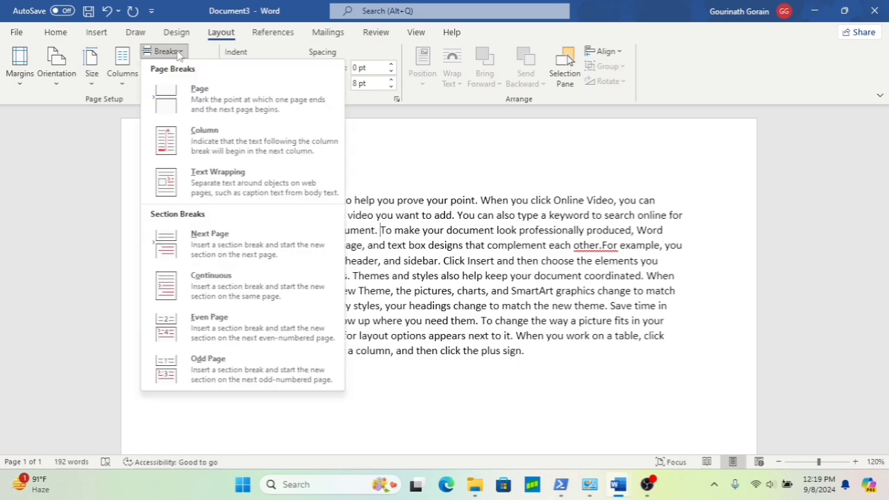
left_click(233, 288)
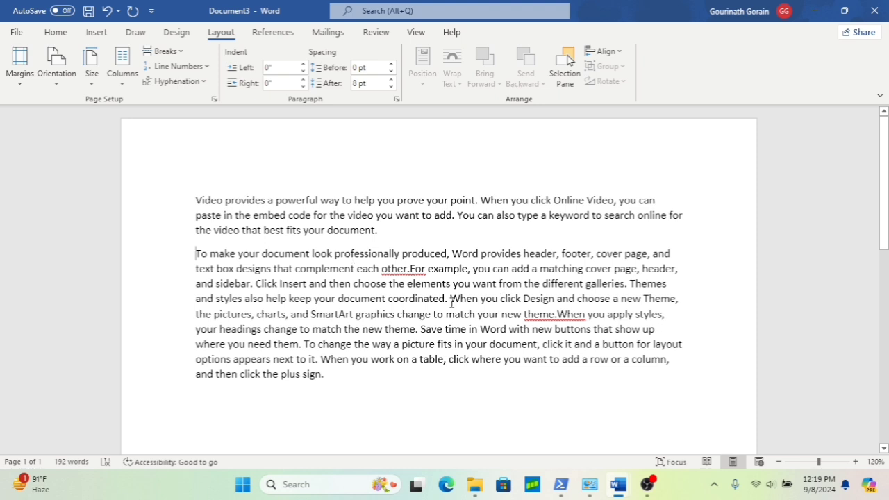
left_click(180, 55)
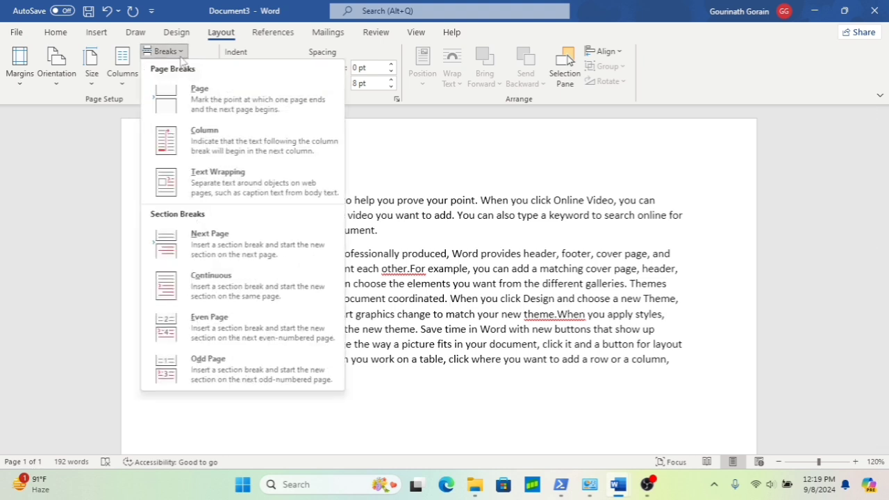
left_click(225, 276)
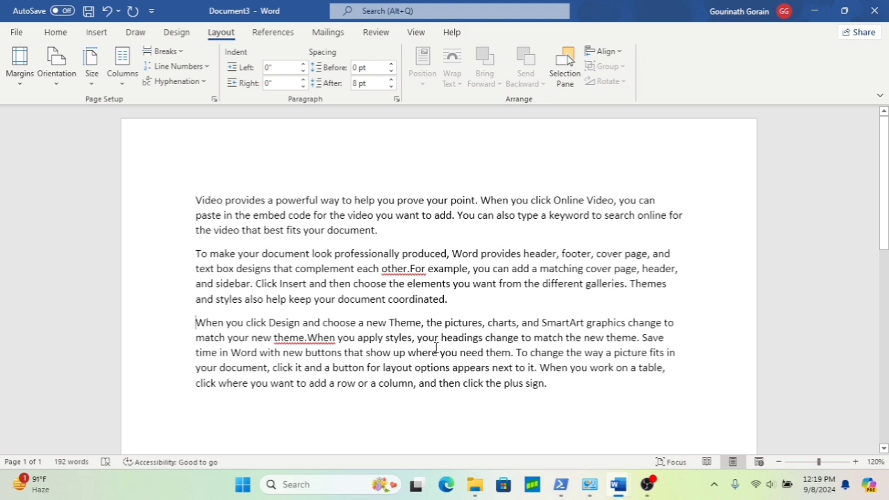
Set line numbering to Restart Each Section for the entire document
key("ctrl+a")
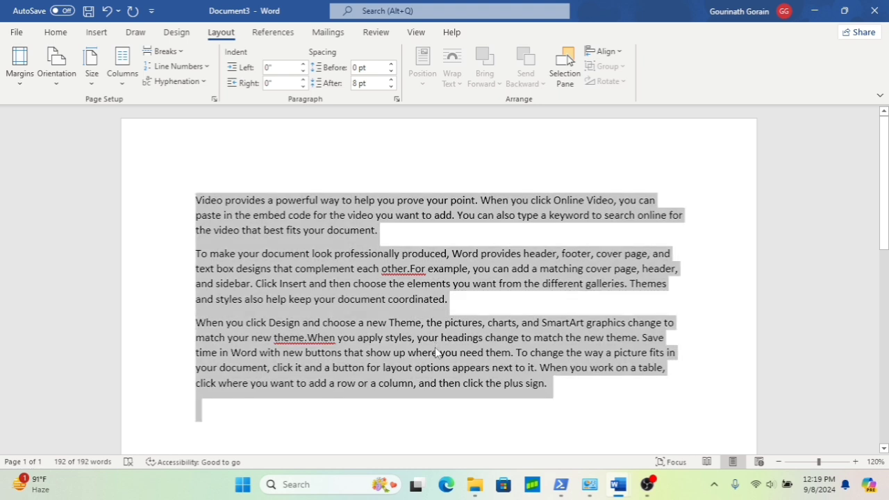
left_click(206, 72)
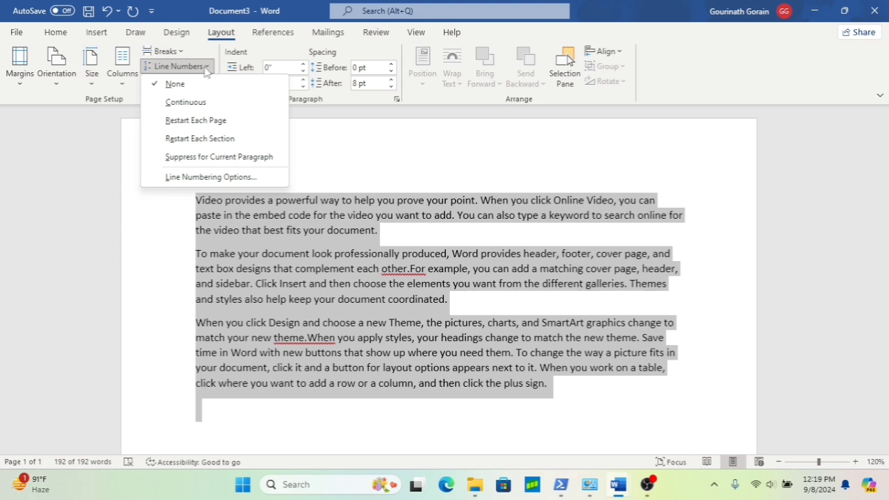
left_click(206, 139)
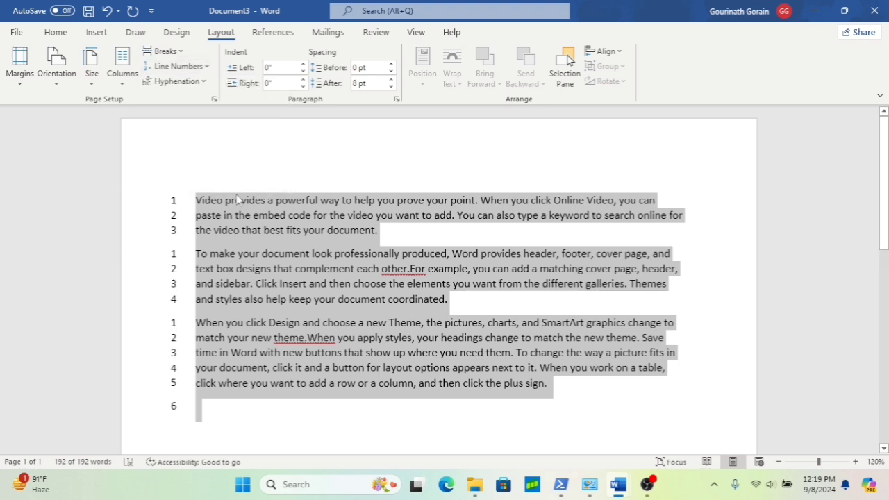
Set line numbering to None for the second section, and also for the entire document
left_click(333, 305)
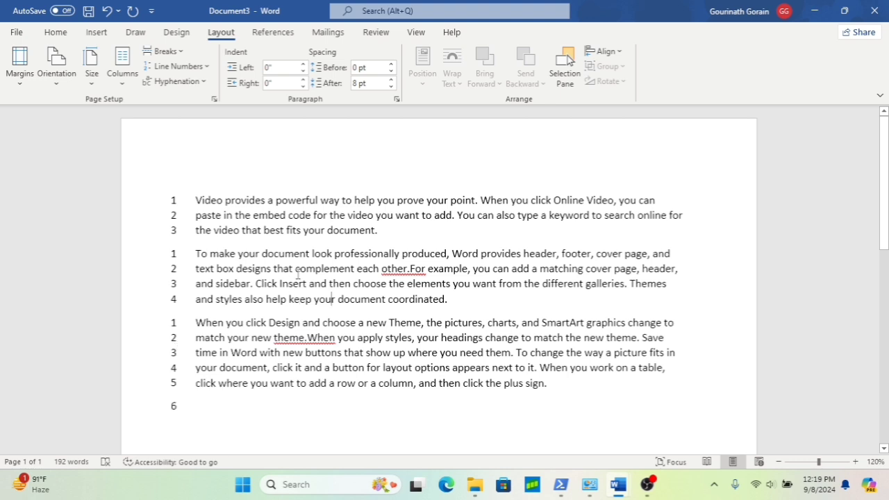
left_click(207, 69)
left_click(195, 85)
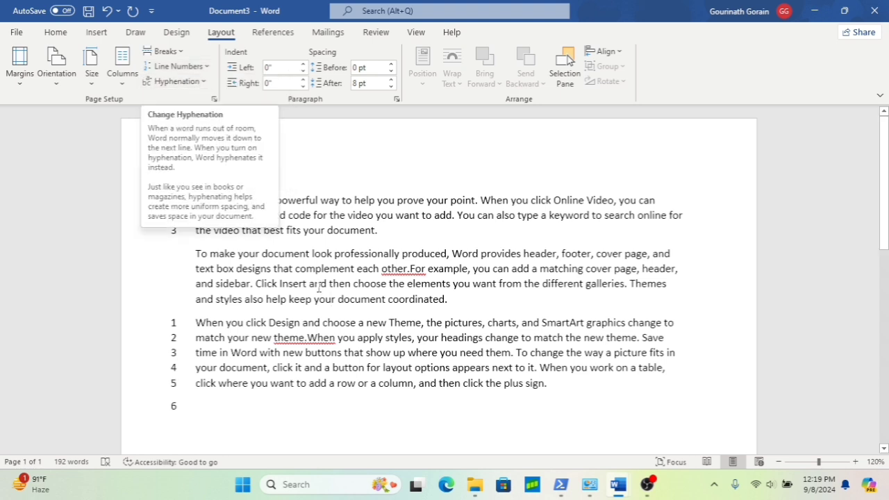
left_click(319, 287, "ctrl")
key("ctrl+a")
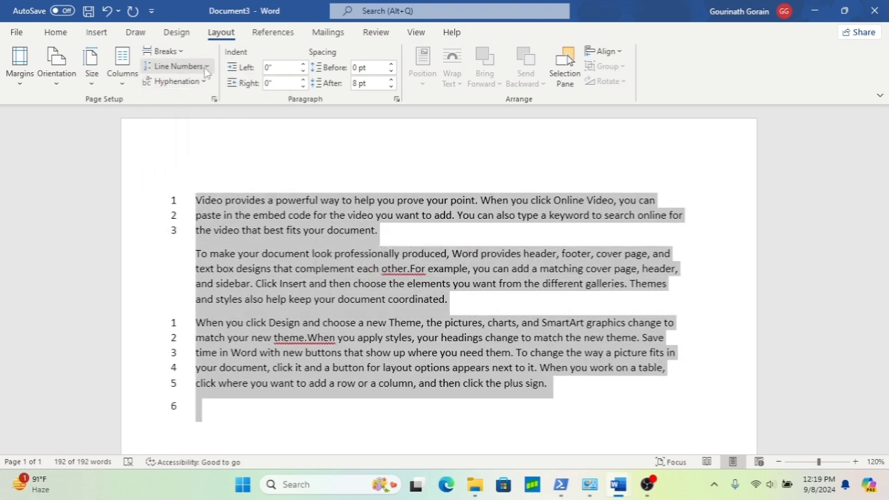
left_click(205, 68)
left_click(194, 86)
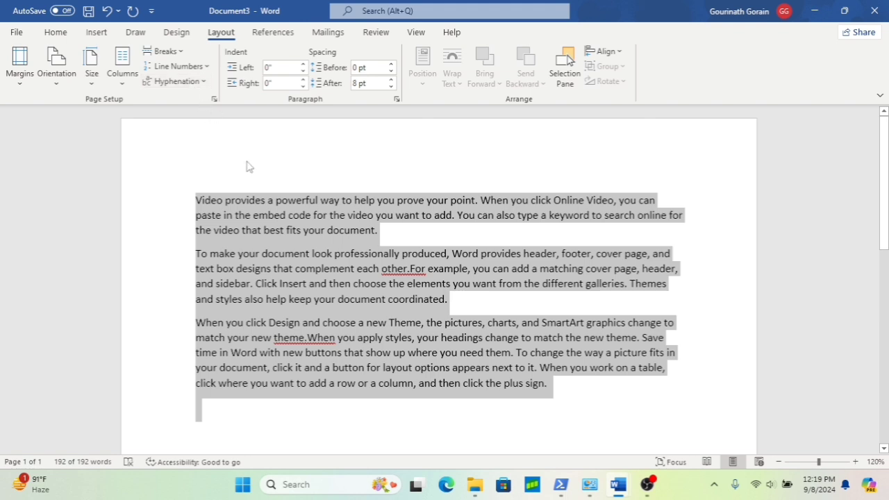
Delete all the text and fill the document with new sample text using =rand()
key("Delete")
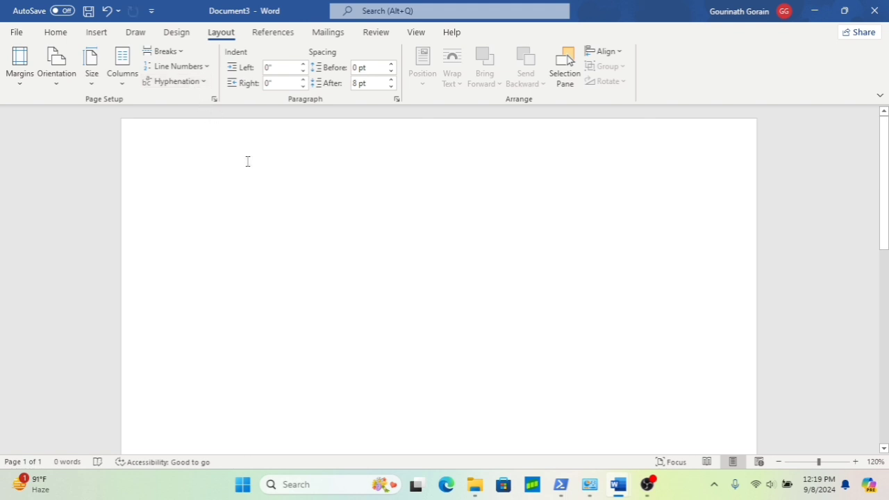
type("=rans")
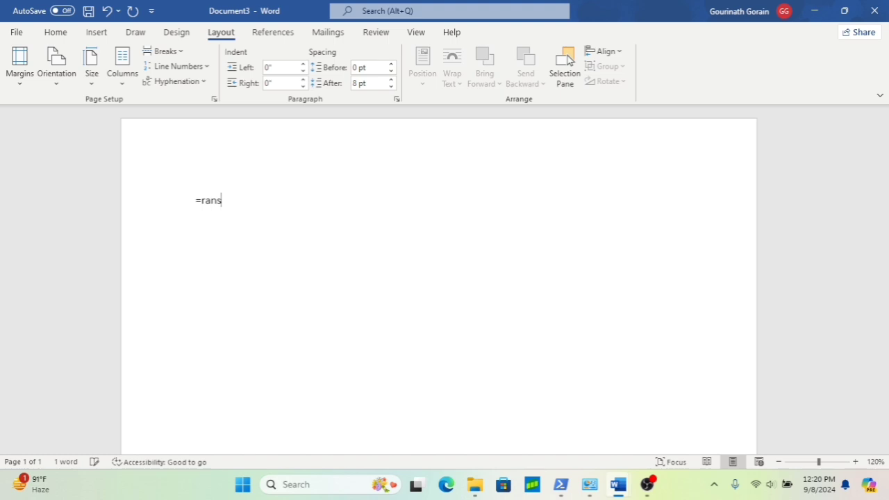
key("BackSpace")
type("d()")
key("Return")
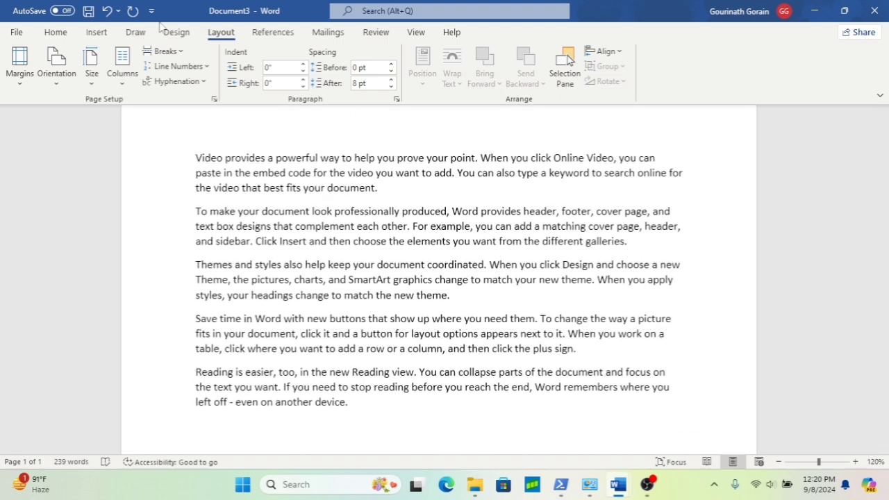
Set a 2.2" gutter for the whole document in portrait orientation, with the gutter position at Left
left_click(204, 68)
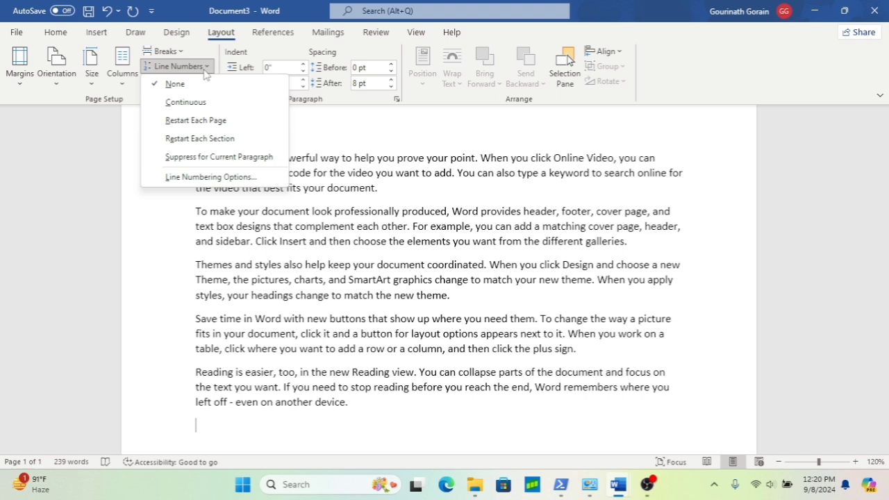
left_click(202, 178)
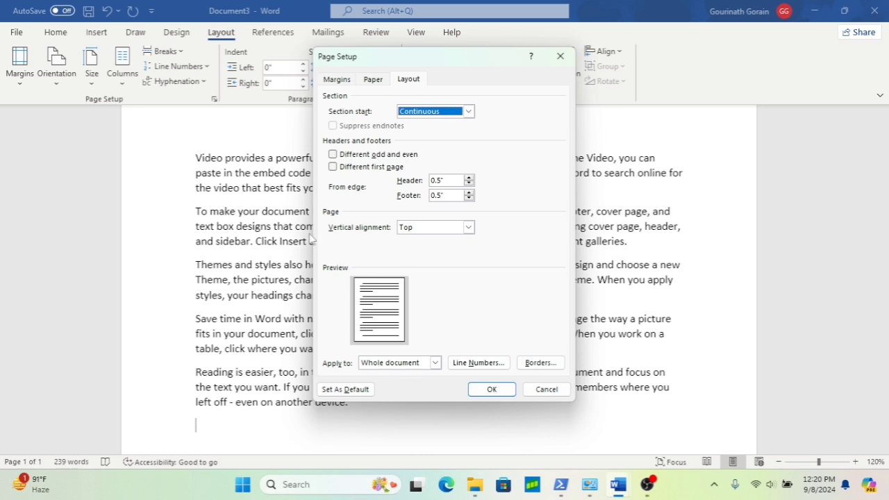
left_click(337, 80)
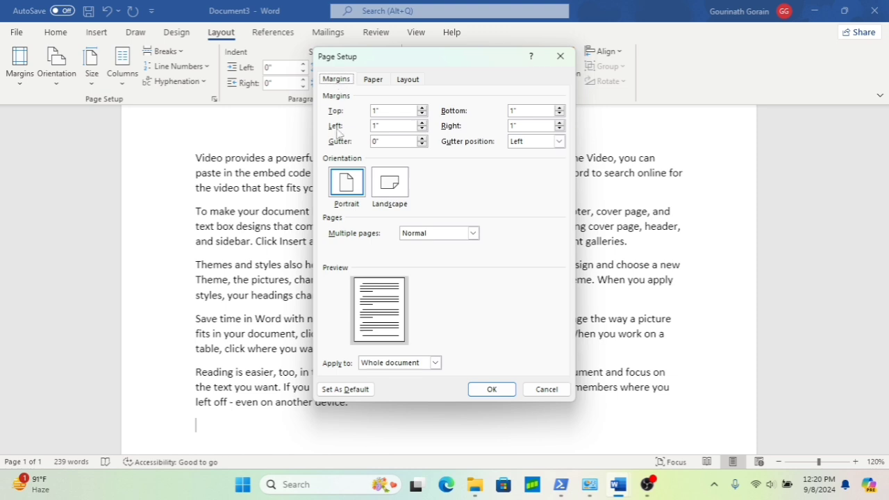
left_click(382, 198)
left_click(348, 192)
left_click(421, 139)
left_click(421, 139)
left_click(422, 139)
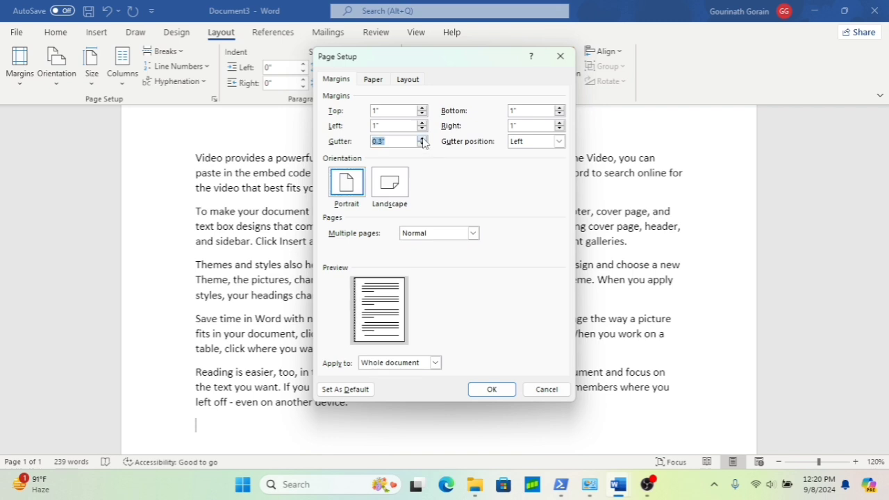
left_click(421, 138)
left_click(422, 138)
left_click(421, 138)
left_click(422, 139)
left_click(422, 138)
left_click(422, 139)
left_click(422, 138)
left_click(422, 138)
left_click(422, 138)
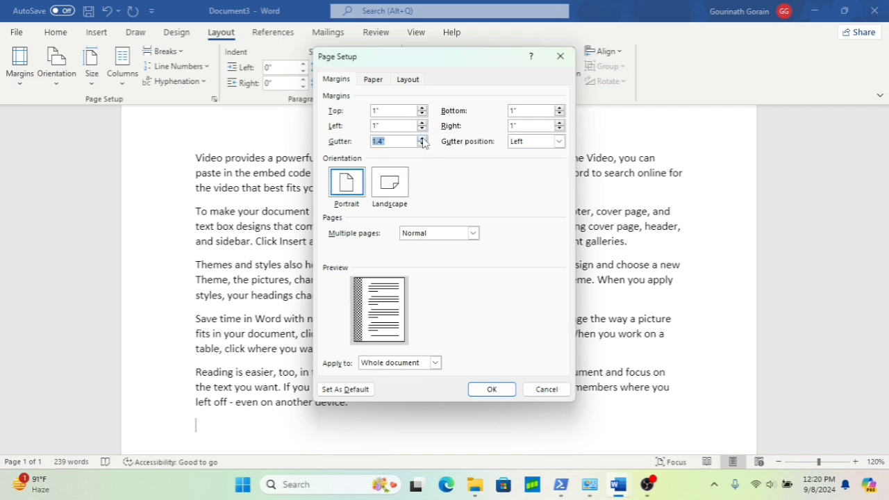
left_click(421, 138)
left_click(422, 139)
left_click(422, 138)
left_click(421, 138)
left_click(421, 138)
left_click(422, 138)
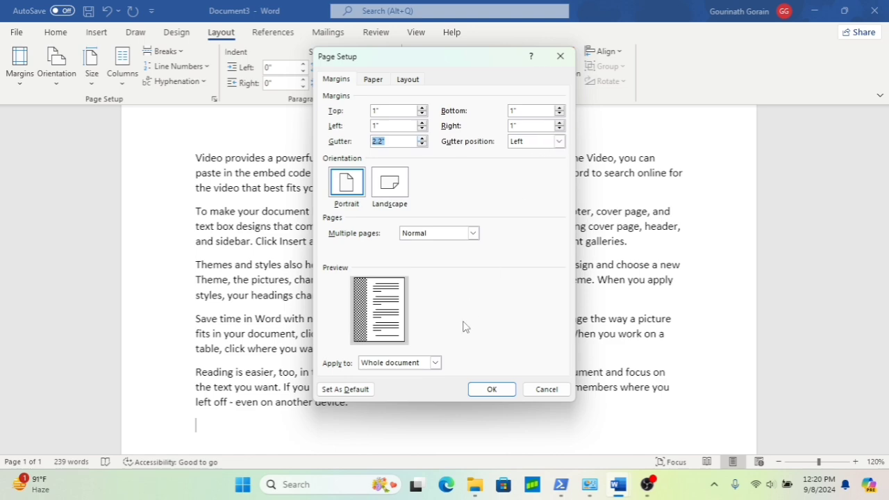
left_click(489, 388)
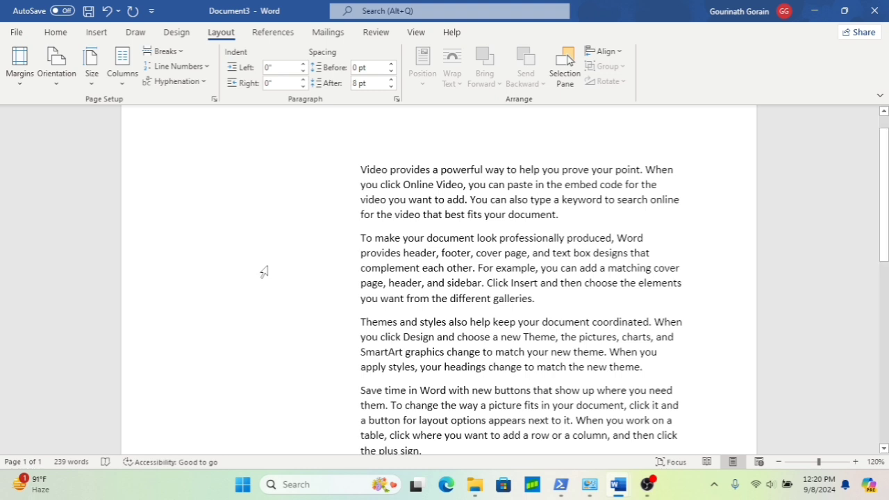
Change the gutter position to Top for the whole document and check the space above the text
left_click(204, 69)
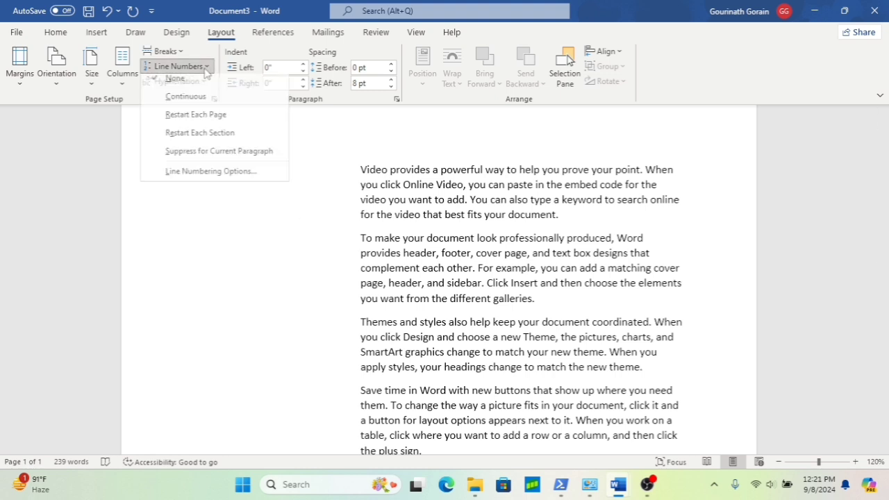
left_click(203, 178)
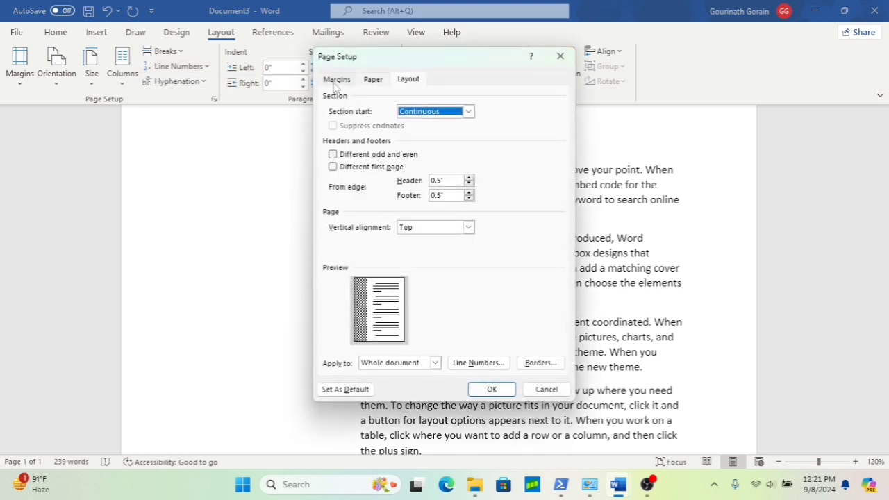
left_click(335, 81)
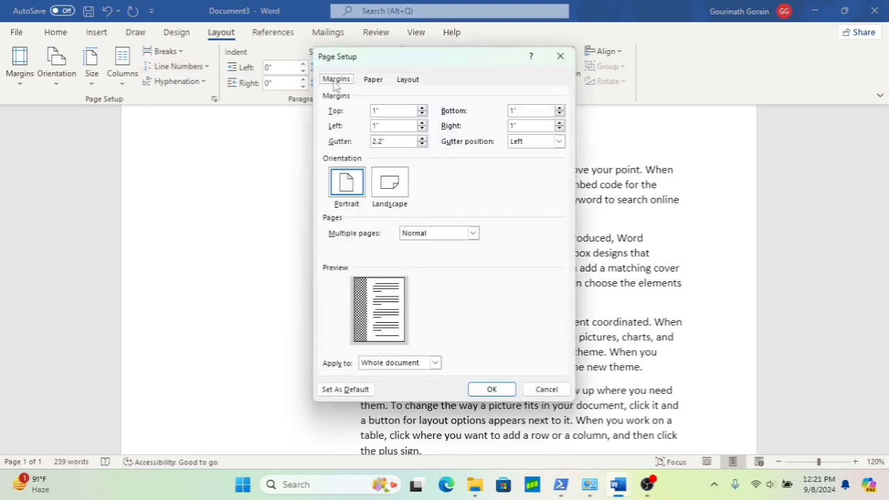
left_click(560, 142)
left_click(536, 164)
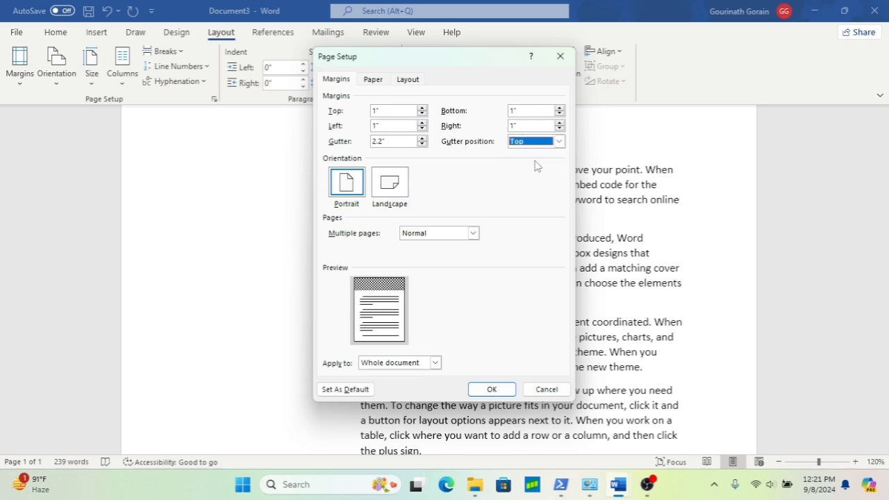
left_click(491, 389)
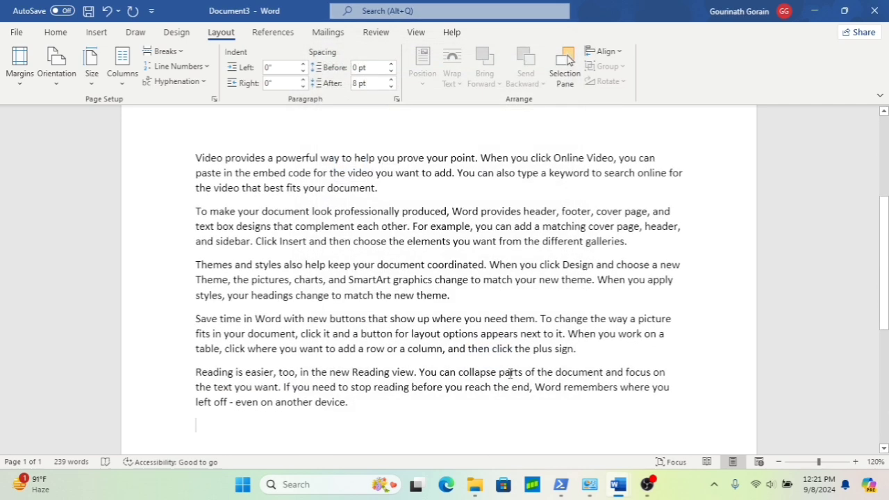
scroll(432, 322, "up", 3)
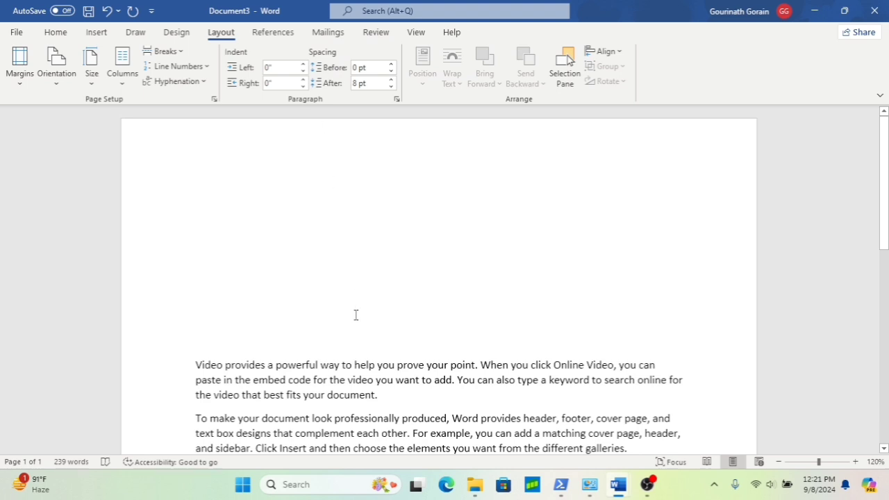
scroll(355, 313, "down", 3)
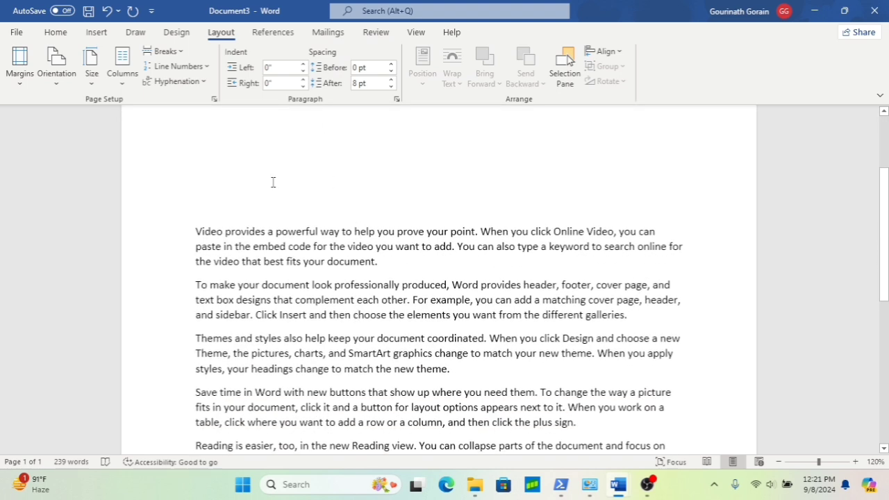
Reset the gutter to 0 and its position to Left for the whole document
left_click(197, 71)
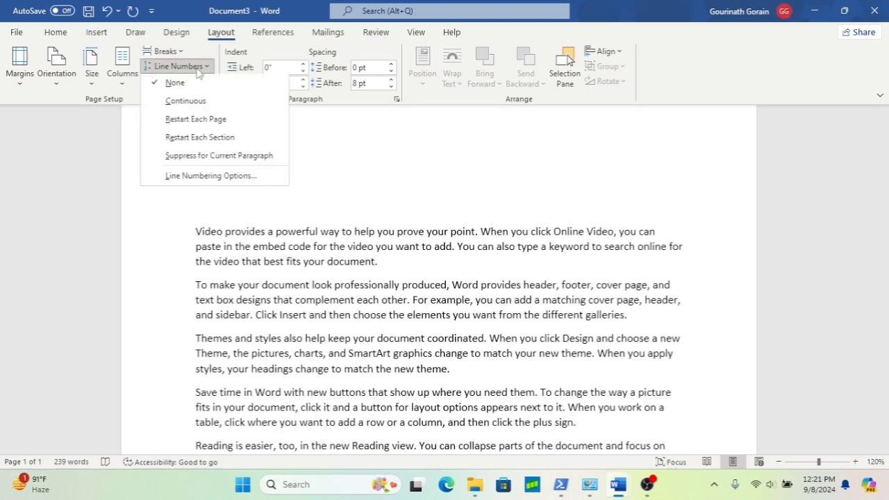
left_click(190, 177)
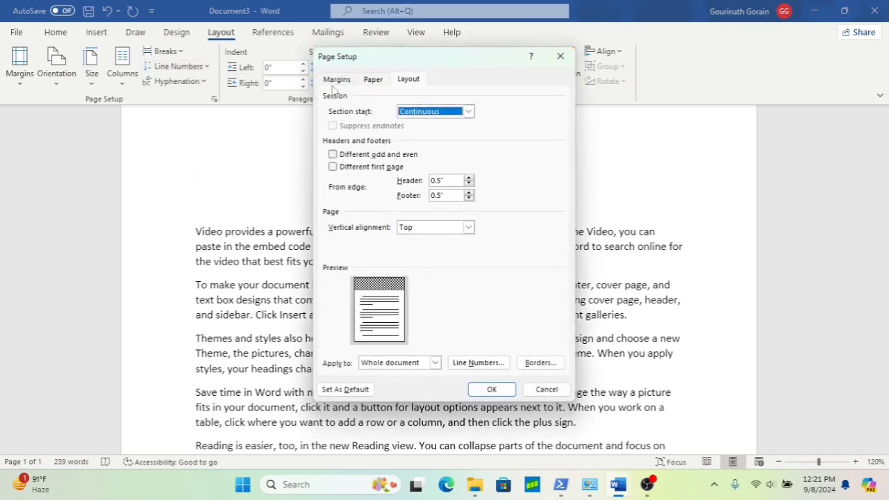
left_click(333, 81)
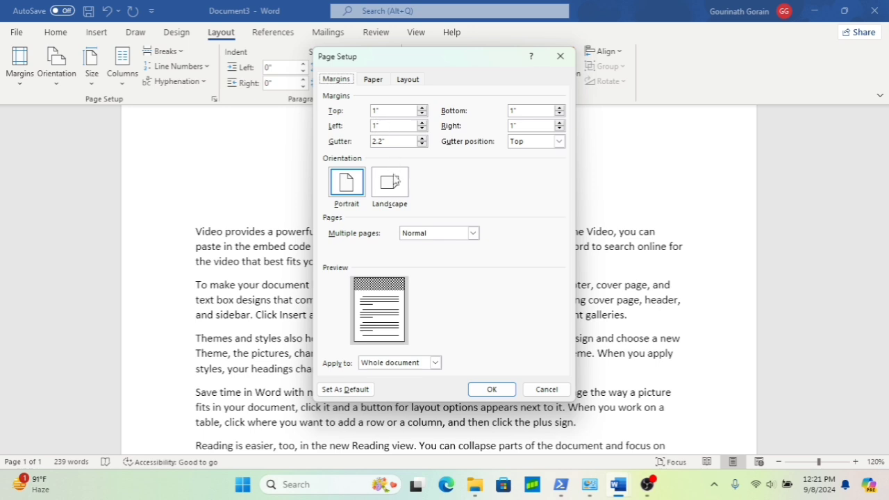
left_click(387, 141)
key("BackSpace")
key("BackSpace")
key("BackSpace")
key("BackSpace")
left_click(559, 141)
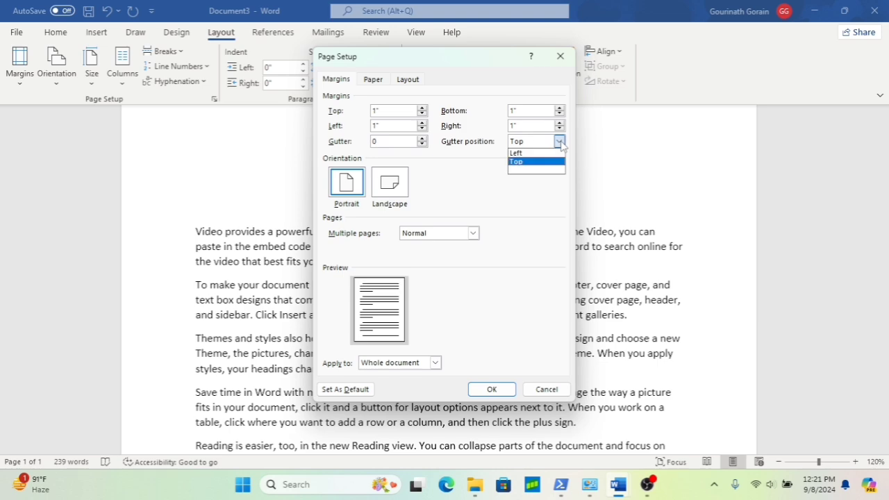
left_click(526, 154)
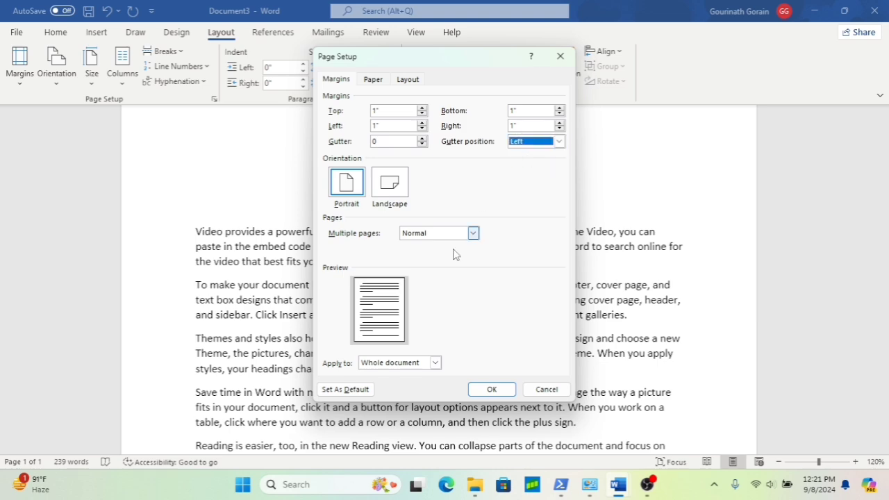
left_click(489, 393)
scroll(350, 273, "up", 3)
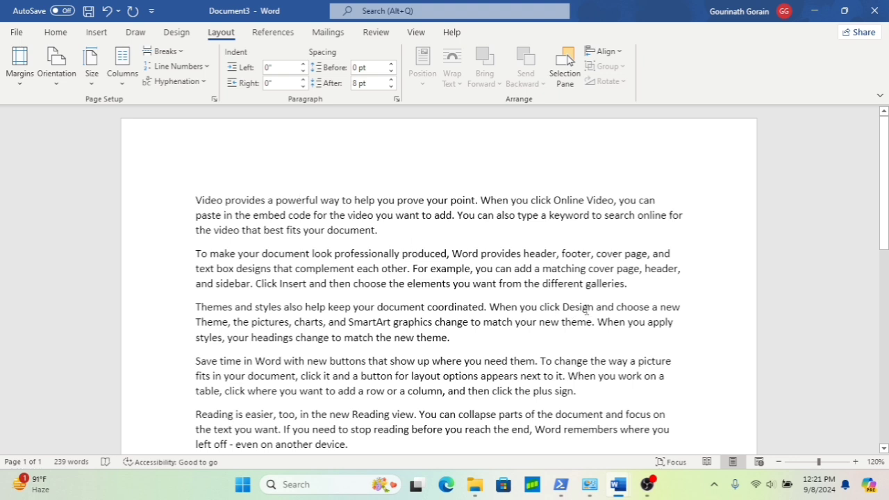
Turn on automatic hyphenation and delete "choose a new" before "Theme" in the third paragraph
left_click(203, 82)
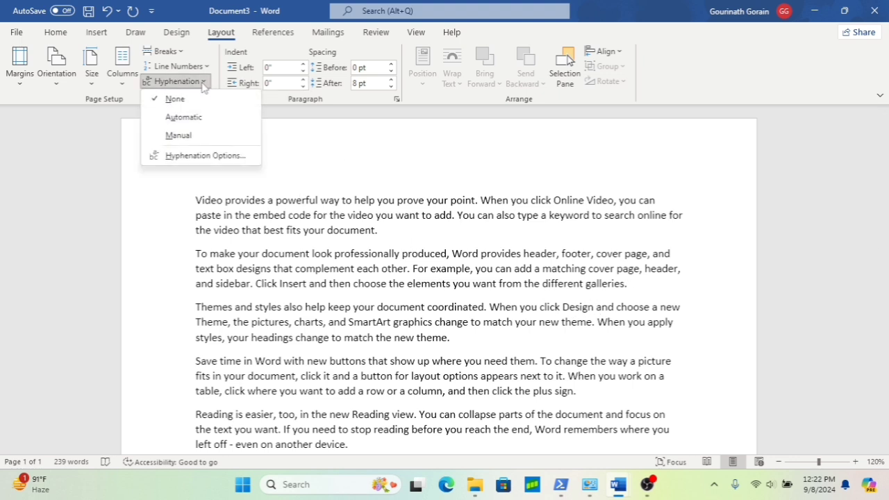
left_click(183, 118)
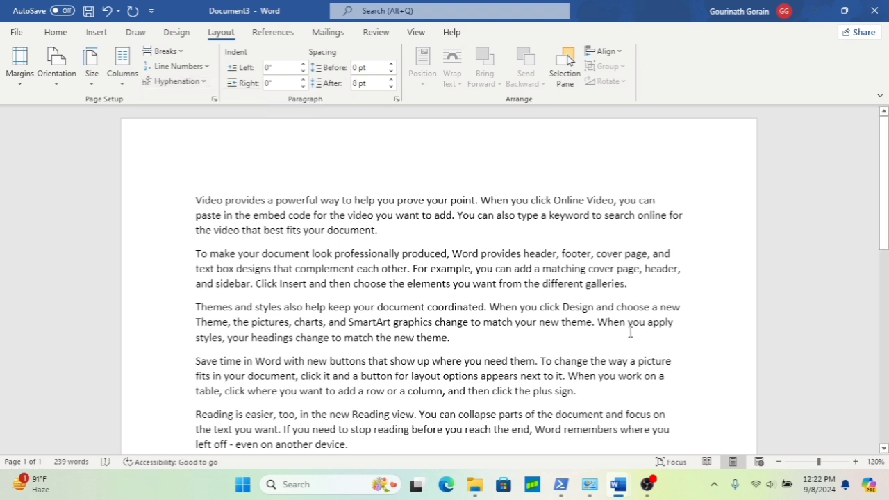
left_click(683, 309)
key("BackSpace")
key("BackSpace")
key("BackSpace")
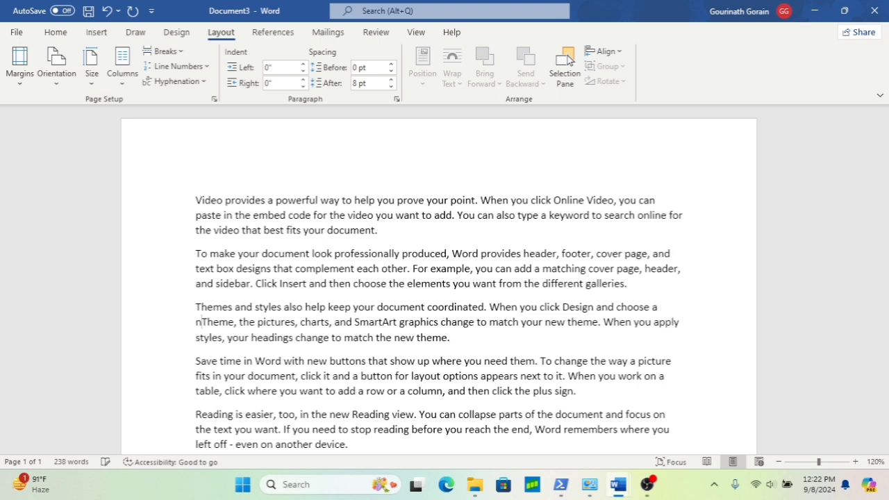
key("BackSpace")
key("BackSpace")
key("BackSpace")
key("BackSpace")
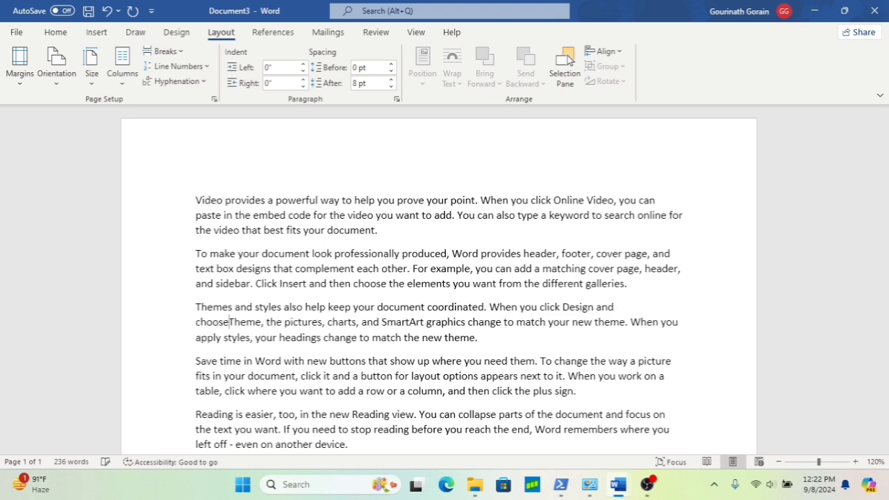
key("BackSpace")
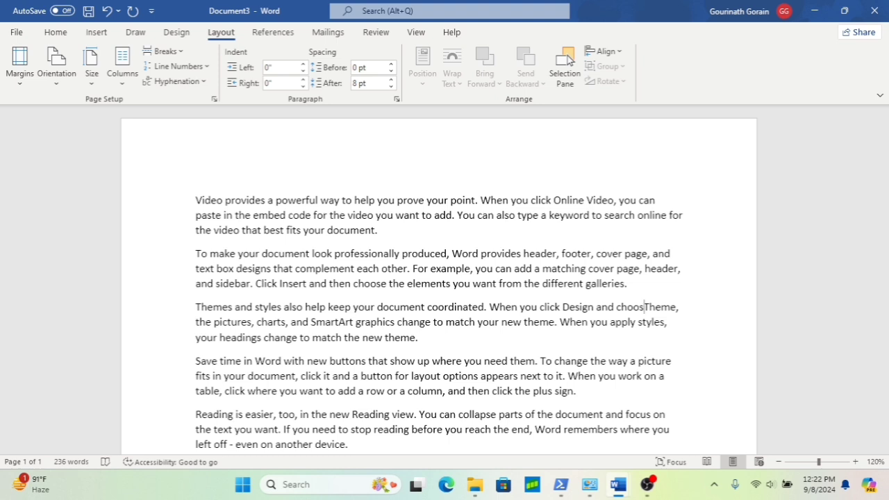
key("BackSpace")
key("BackSpace")
key("BackSpace")
key("BackSpace")
key("BackSpace")
key("BackSpace")
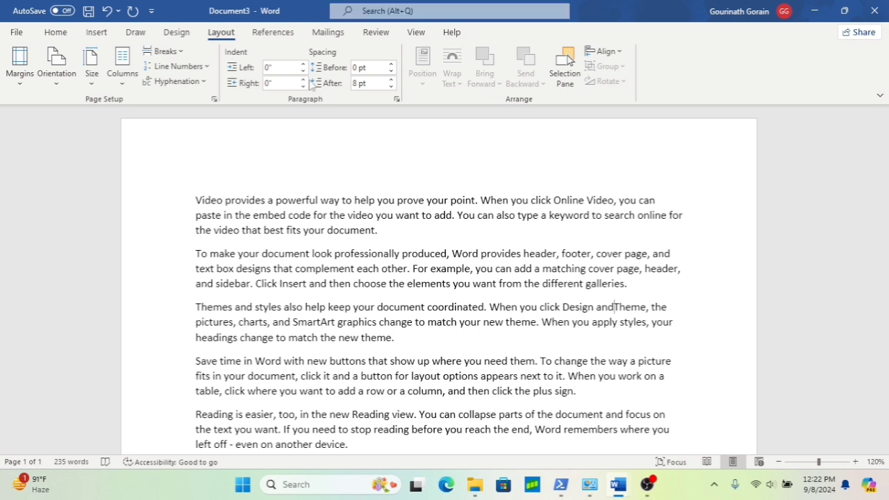
Choose automatic hyphenation again and delete "the" before "pictures" in the third paragraph
left_click(204, 82)
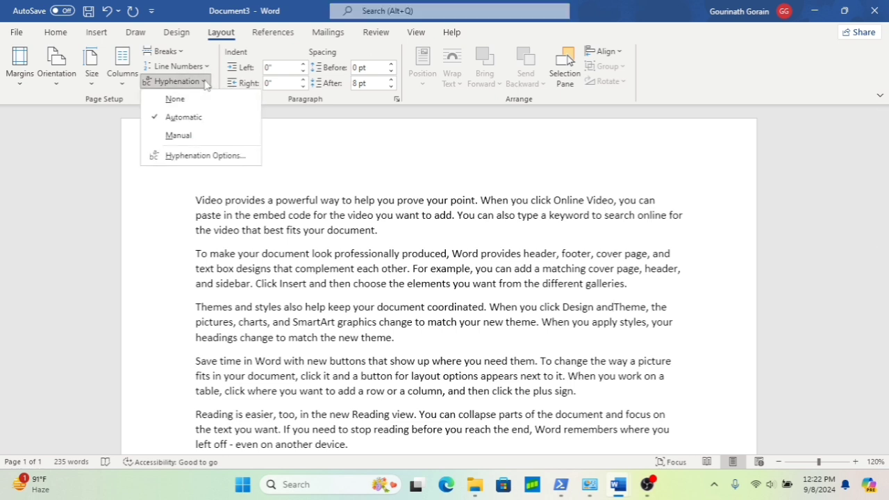
left_click(186, 116)
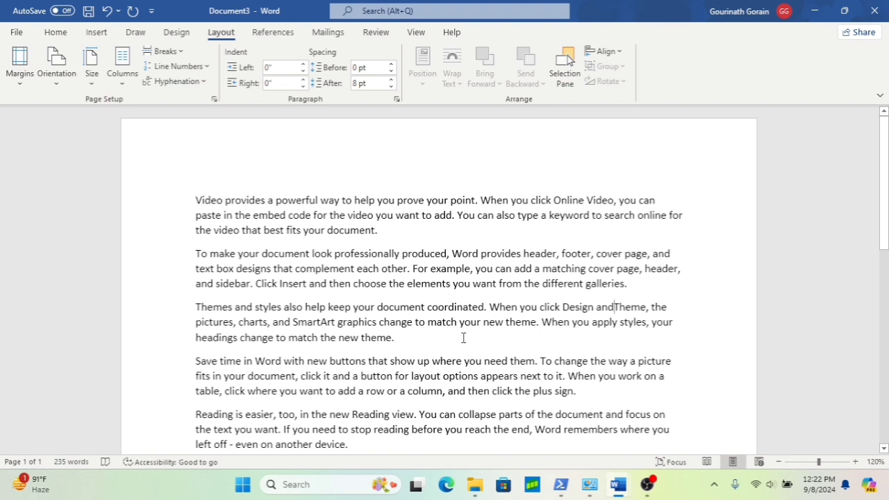
left_click(666, 307)
key("BackSpace")
key("BackSpace")
key("BackSpace")
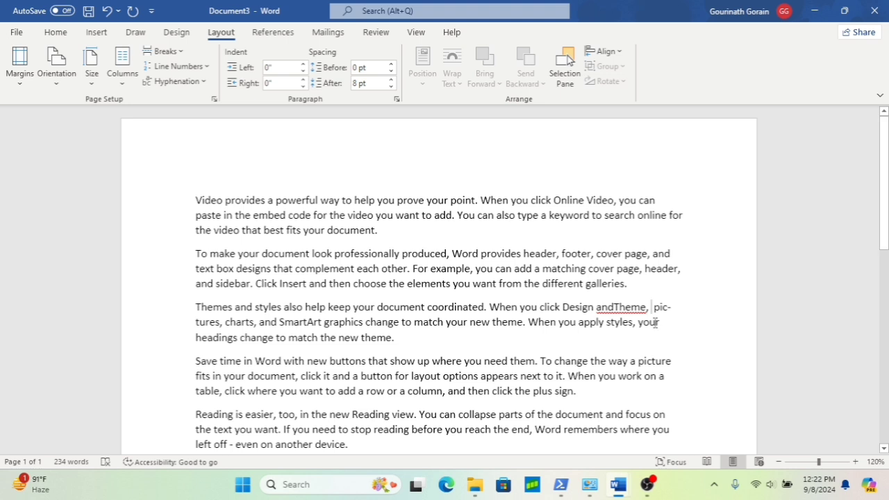
Select the hyphenated word "pictures" in the third paragraph and reapply automatic hyphenation
left_click_drag(653, 308, 201, 322)
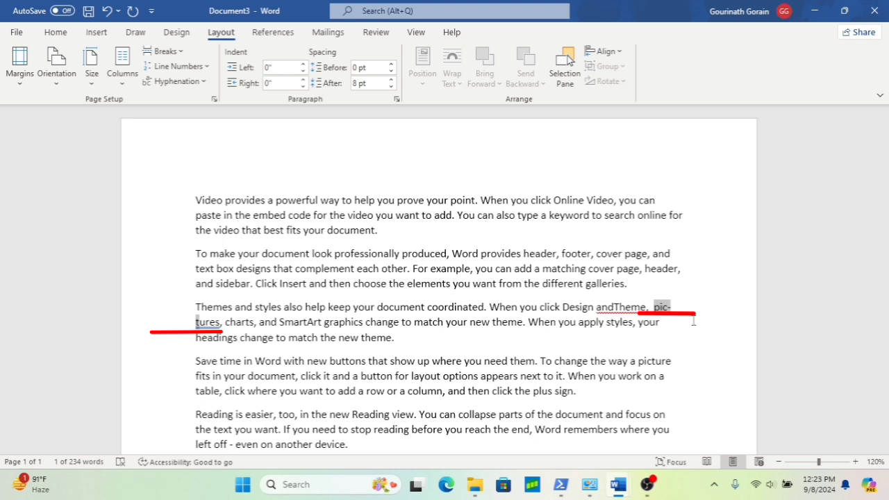
left_click(206, 82)
left_click(184, 118)
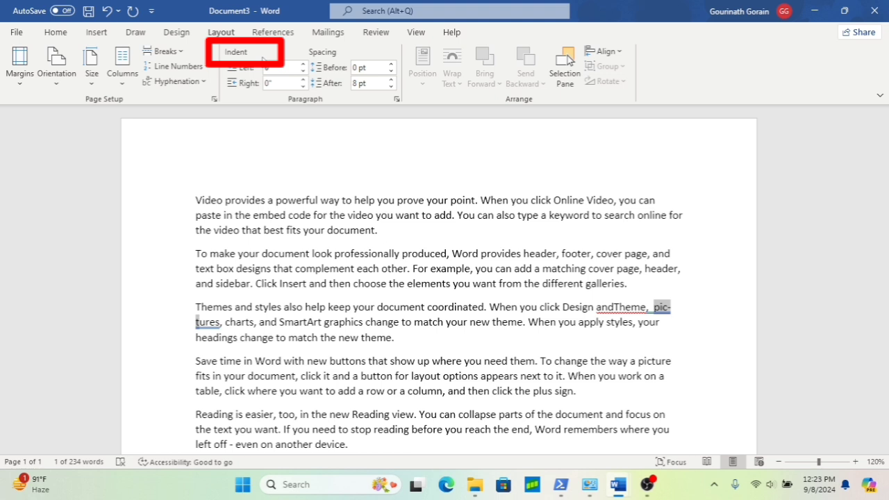
Increase the left indent of the "Themes and styles" paragraph to 0.4"
left_click(303, 65)
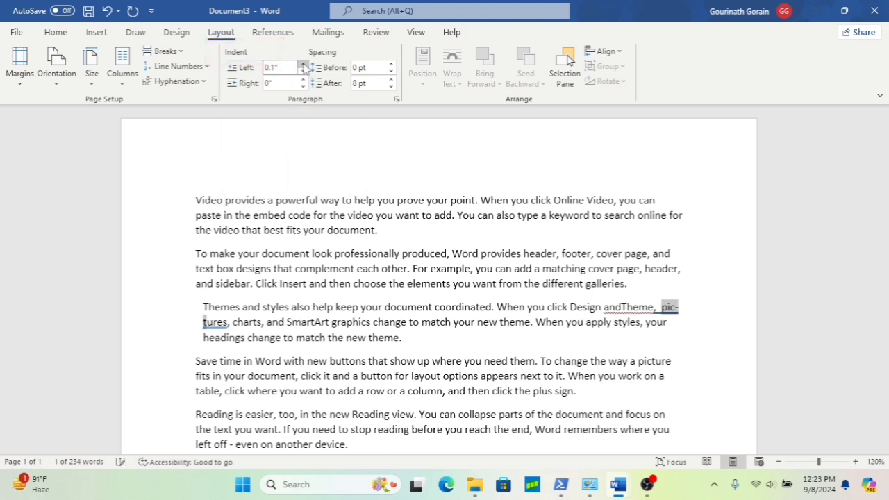
left_click(303, 65)
left_click(303, 64)
left_click(303, 64)
Select the entire document and set the left indent of all paragraphs to 0.2"
left_click(343, 211)
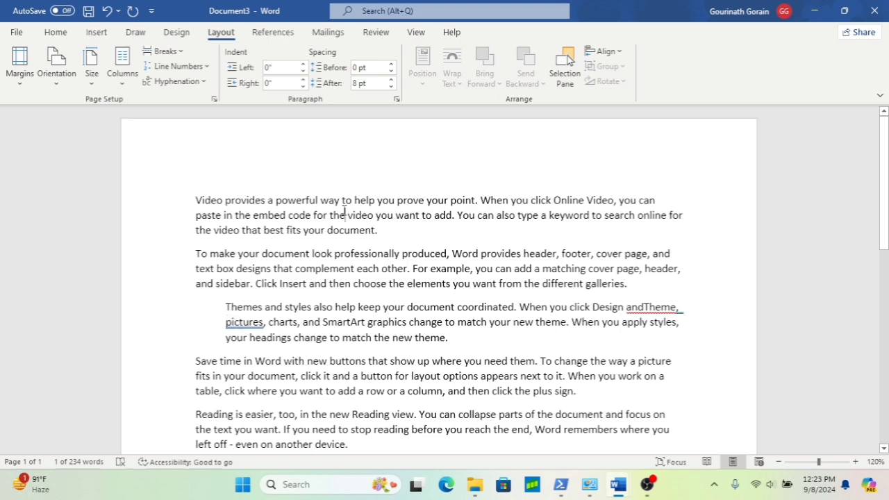
key("ctrl+a")
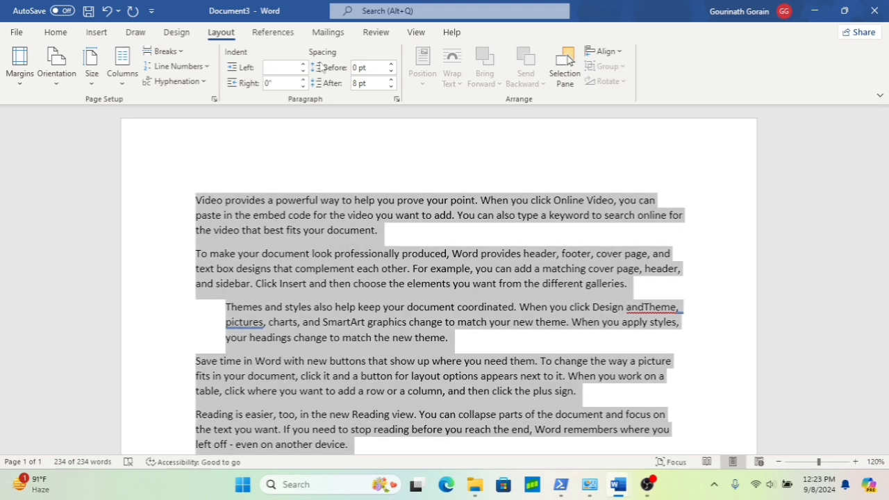
left_click(304, 65)
left_click(303, 64)
left_click(303, 64)
left_click(303, 65)
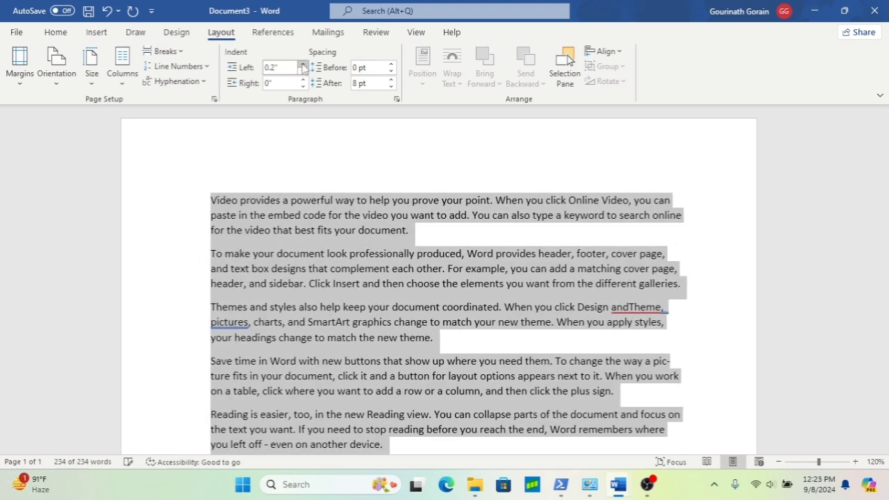
Set the left indent of all selected paragraphs to 0.7"
left_click(303, 65)
left_click(304, 64)
left_click(303, 65)
left_click(304, 65)
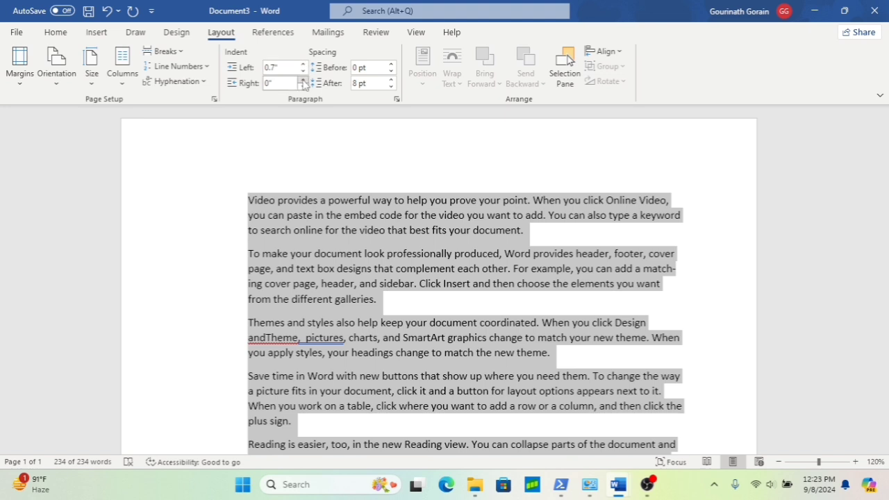
Set the right indent of all selected paragraphs to 1.3" and clear the selection
left_click(303, 80)
left_click(303, 81)
left_click(302, 81)
left_click(303, 81)
left_click(303, 81)
left_click(303, 80)
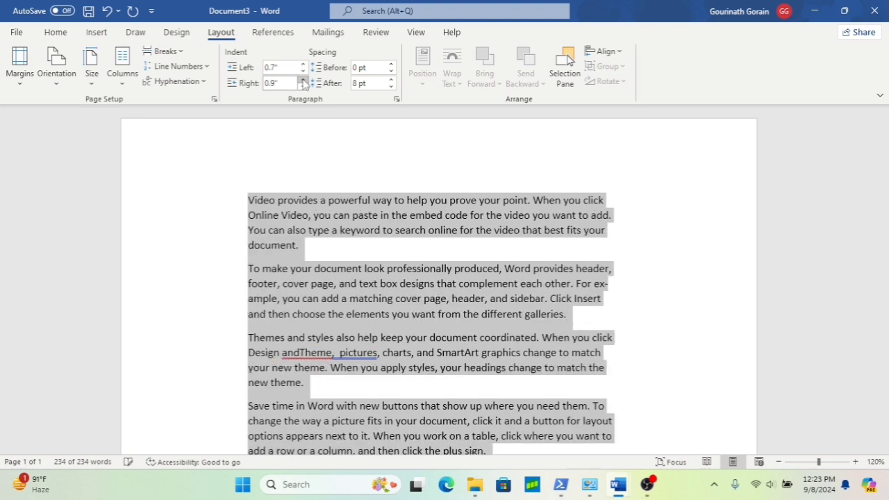
left_click(302, 81)
left_click(303, 81)
left_click(303, 81)
left_click(302, 81)
left_click(302, 81)
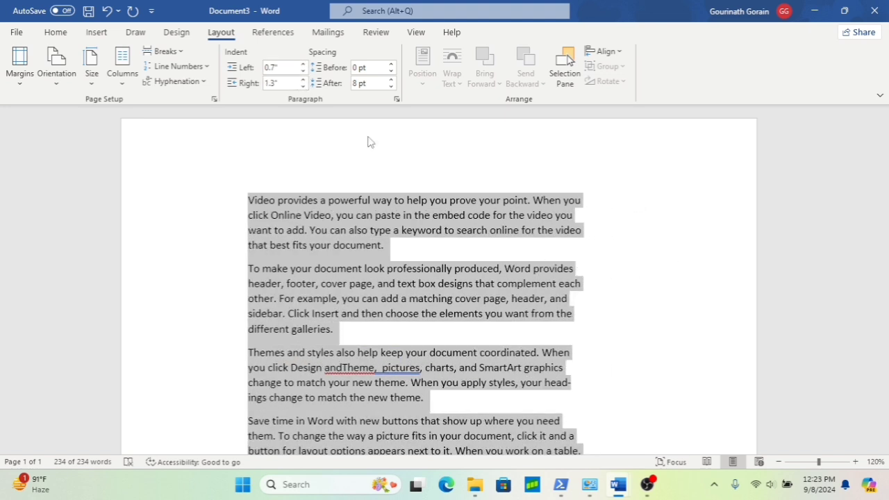
left_click(444, 281)
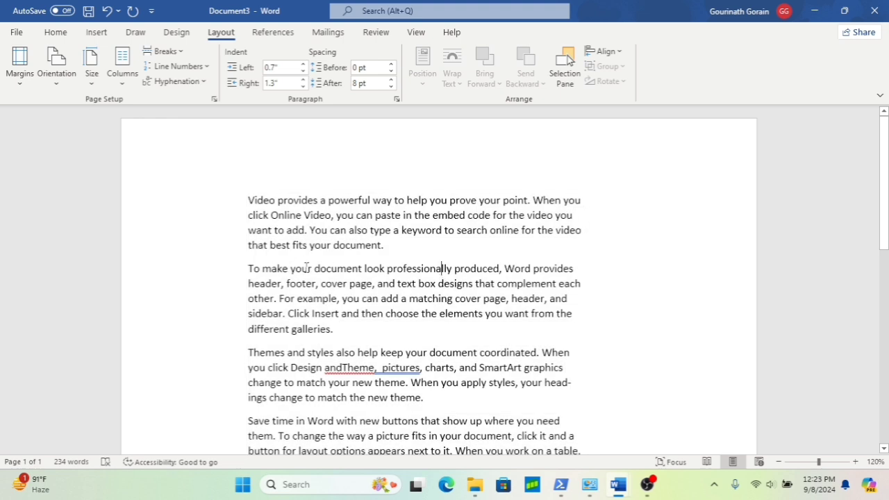
Select the second paragraph, "To make your document look professionally produced", and set its left indent to 1.1"
left_click(252, 270)
left_click_drag(250, 269, 338, 332)
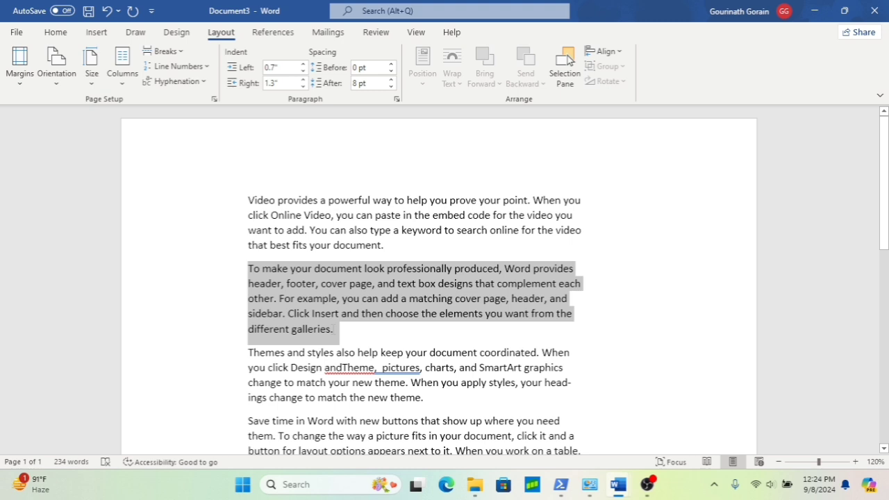
left_click(303, 64)
left_click(303, 64)
left_click(303, 64)
left_click(303, 64)
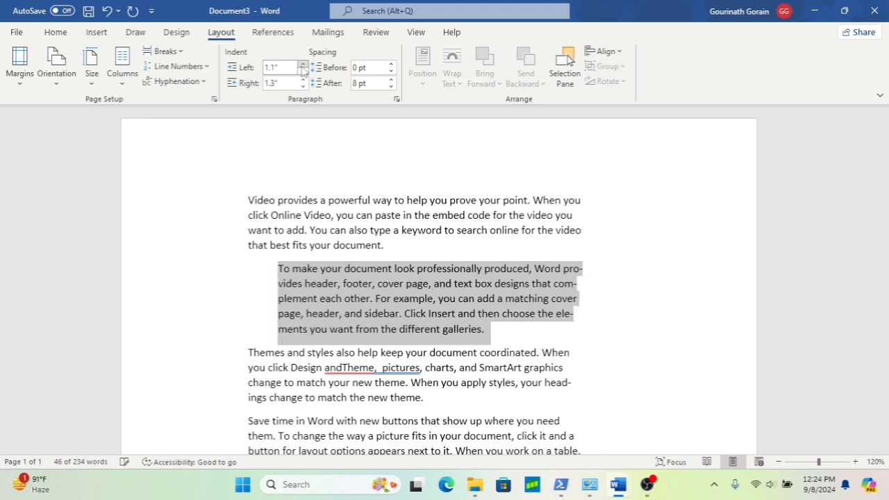
Reduce the right indent of the second paragraph to 0.9"
left_click(303, 86)
left_click(303, 86)
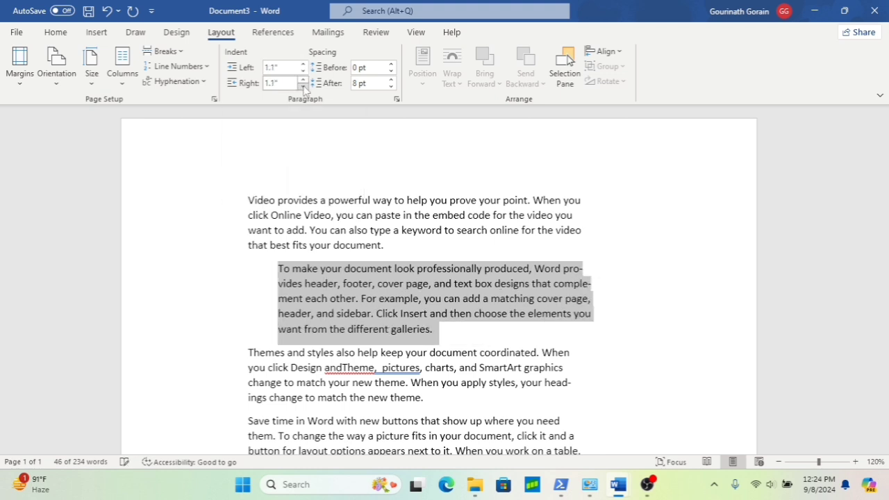
left_click(303, 86)
left_click(303, 86)
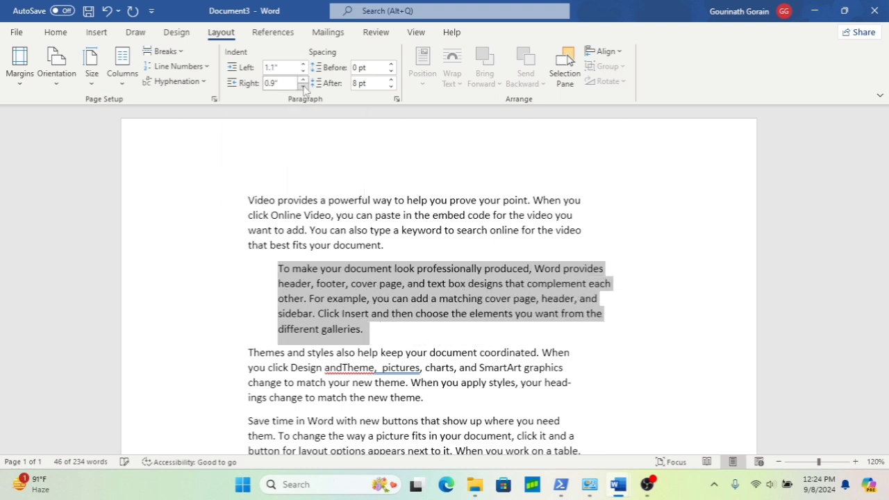
Increase the right indent of the second paragraph to 2.2"
left_click(304, 82)
left_click(303, 82)
left_click(303, 82)
left_click(303, 82)
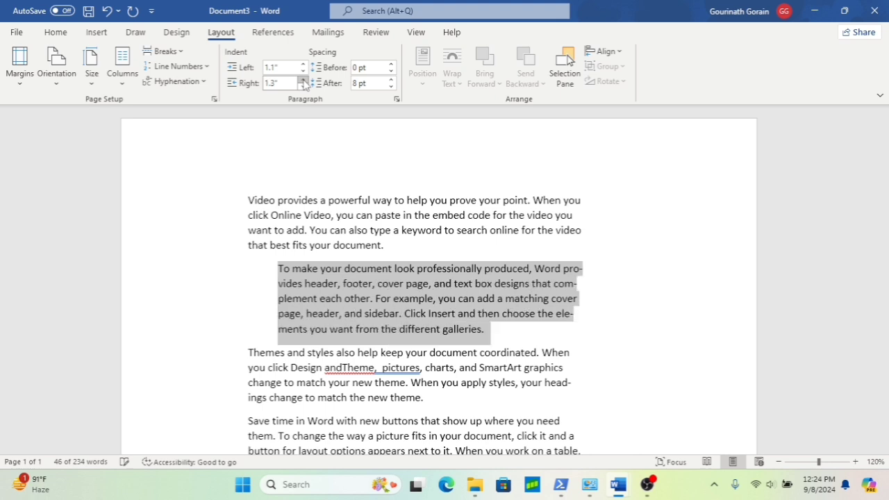
left_click(303, 82)
left_click(304, 82)
left_click(304, 82)
left_click(303, 80)
left_click(303, 80)
left_click(303, 81)
left_click(303, 80)
left_click(303, 81)
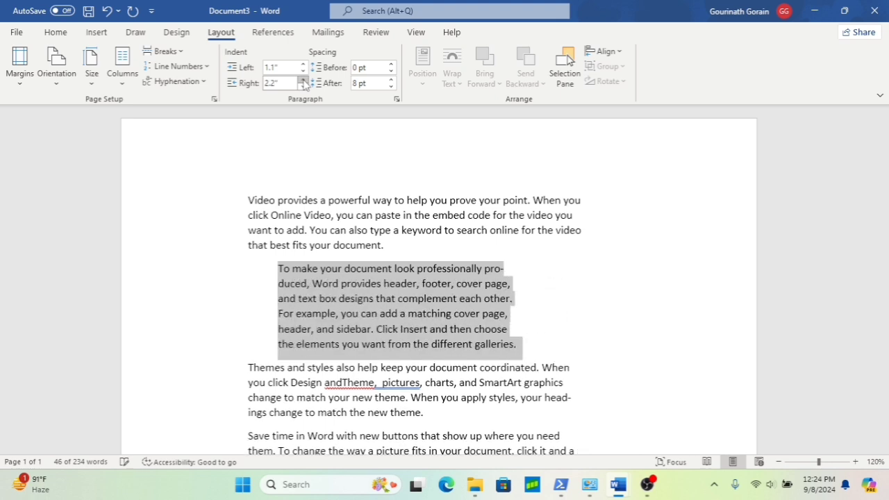
left_click(303, 81)
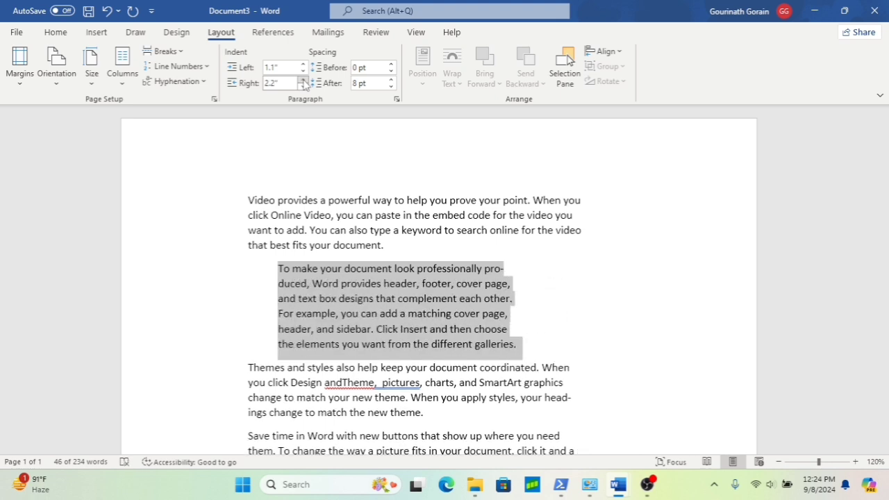
Set the spacing before the second paragraph to 84 pt
left_click(391, 63)
left_click(391, 64)
left_click(391, 64)
left_click(391, 64)
left_click(391, 64)
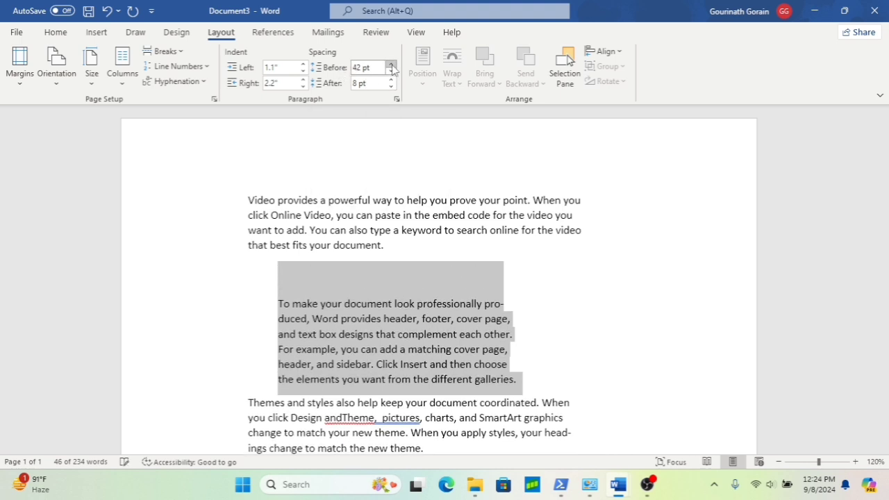
left_click(391, 63)
left_click(391, 64)
left_click(391, 64)
left_click(391, 63)
left_click(391, 64)
left_click(391, 64)
left_click(391, 64)
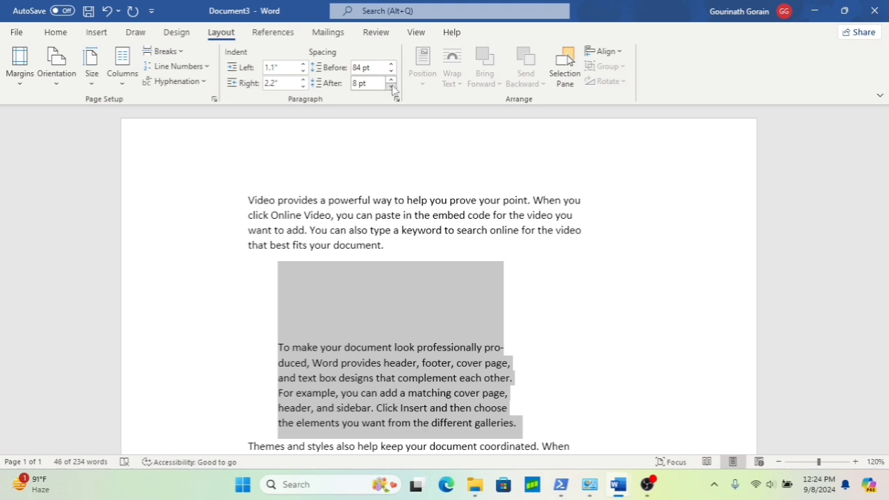
Set the spacing after the second paragraph to 48 pt and clear the selection
left_click(391, 80)
left_click(391, 80)
left_click(391, 80)
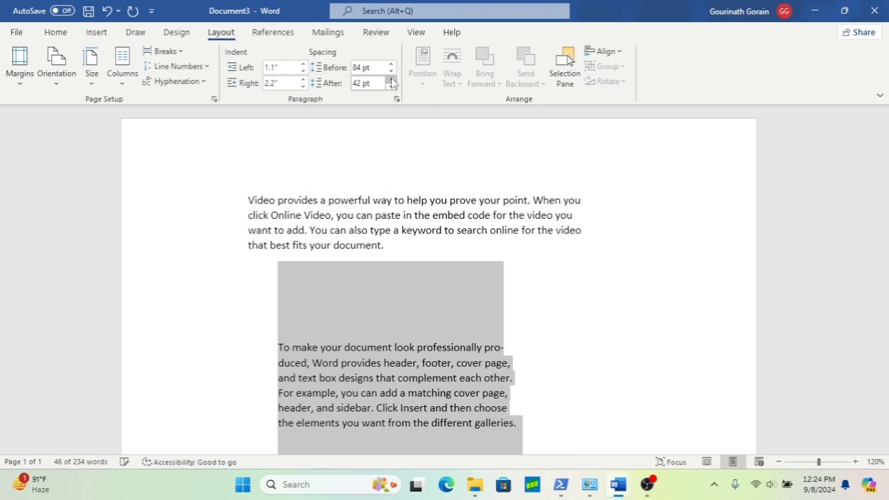
left_click(391, 81)
scroll(374, 281, "down", 1)
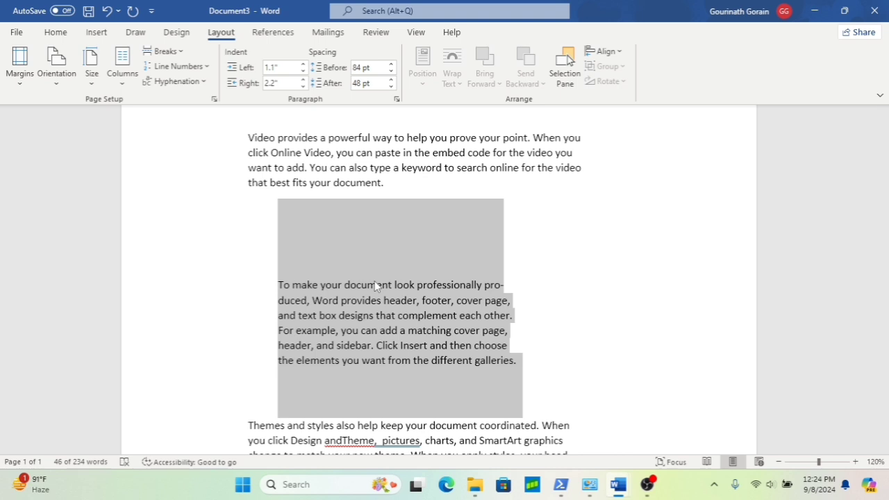
left_click(399, 274)
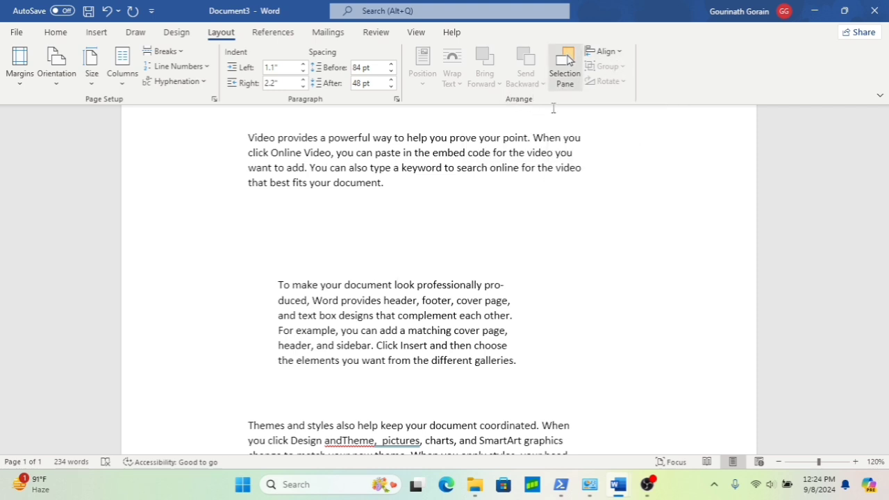
Draw a rectangle about 0.64" high and 0.71" wide in the left margin, beside the gap between the first two paragraphs
left_click(99, 33)
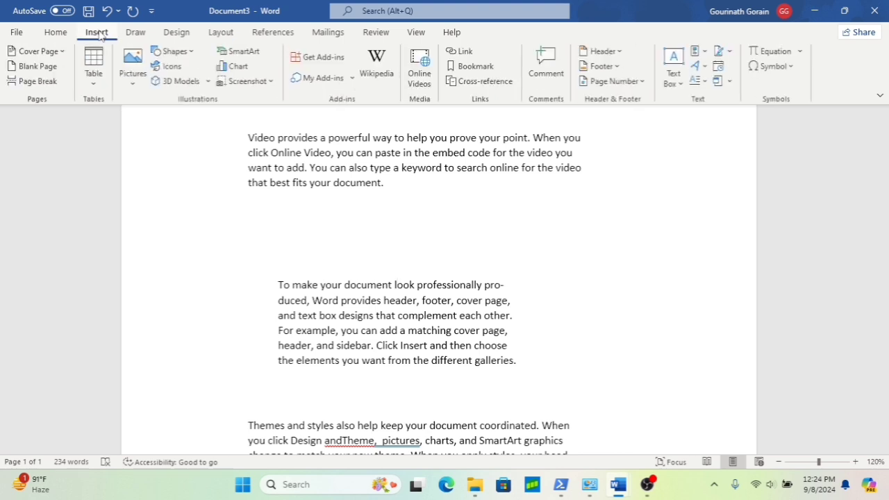
left_click(174, 52)
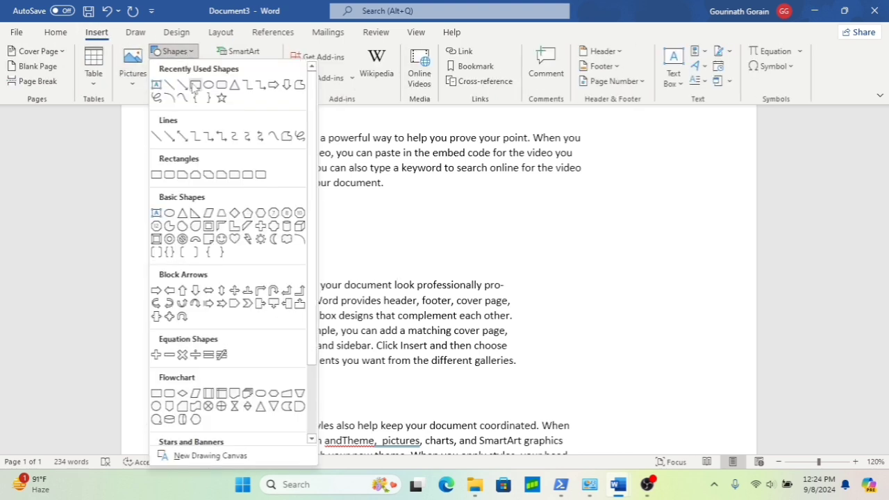
left_click(195, 84)
left_click_drag(166, 204, 220, 254)
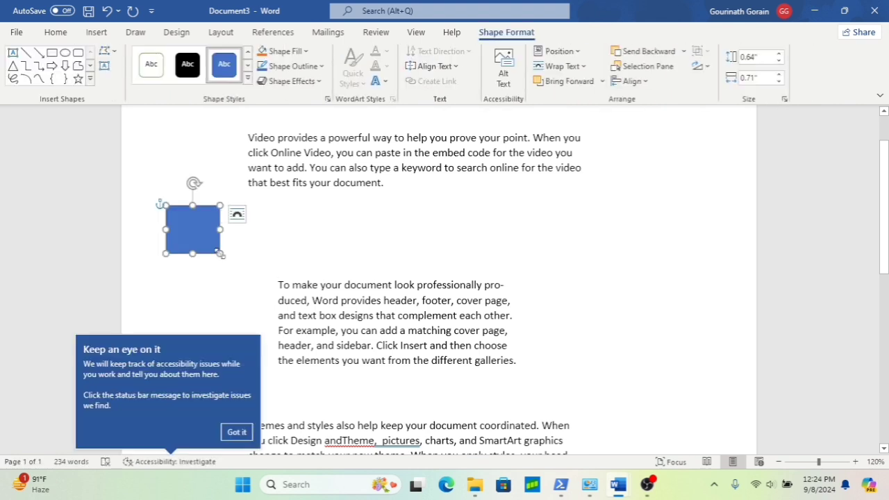
Position the rectangle at the top center of the page with text wrapping, and move it to the top right
left_click(576, 55)
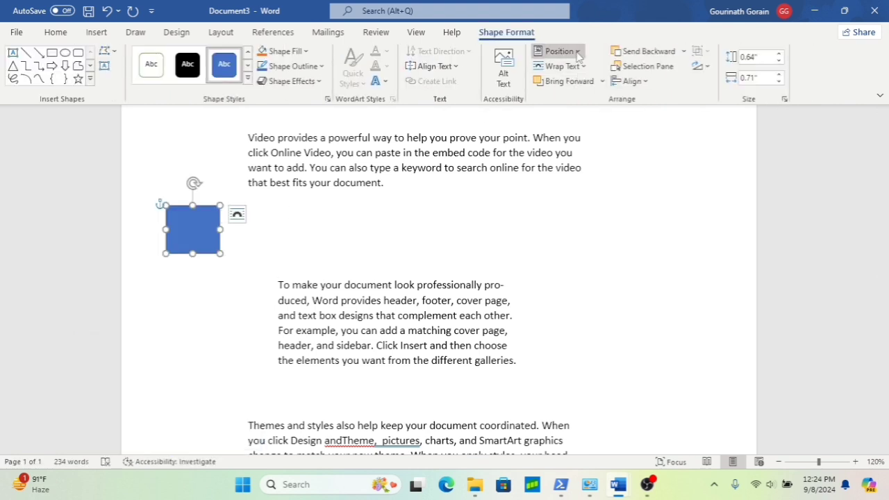
left_click(584, 155)
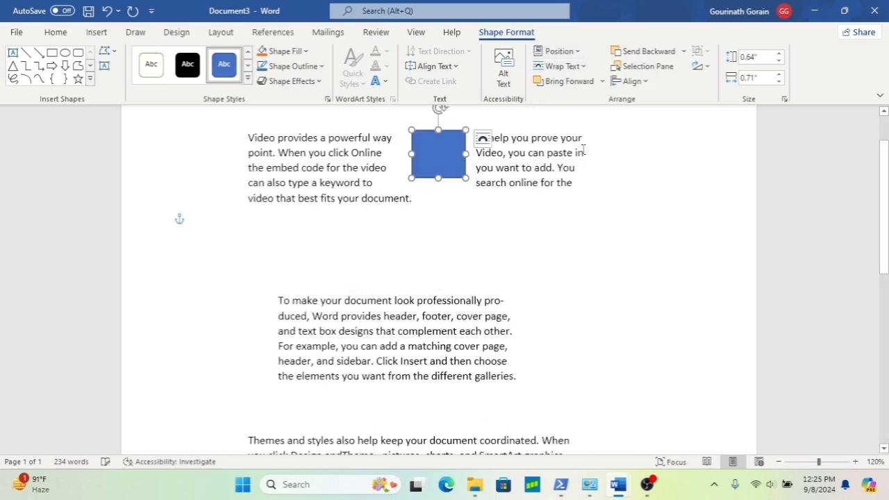
left_click(579, 52)
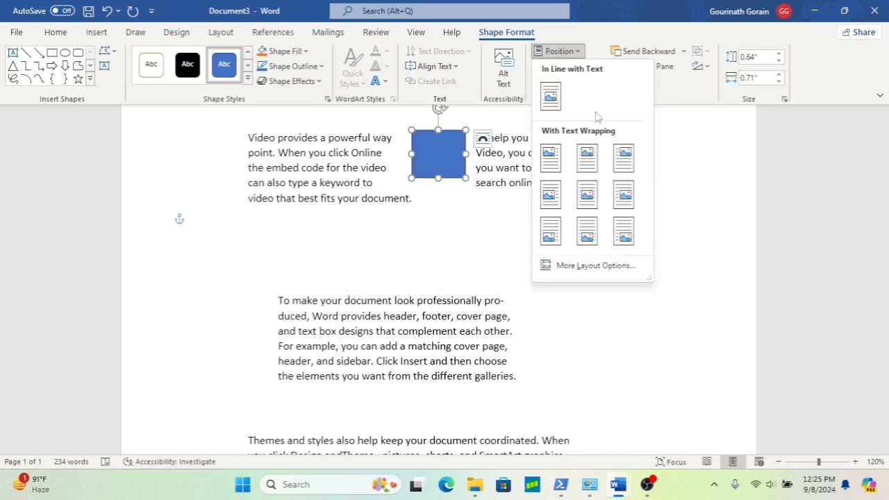
left_click(622, 158)
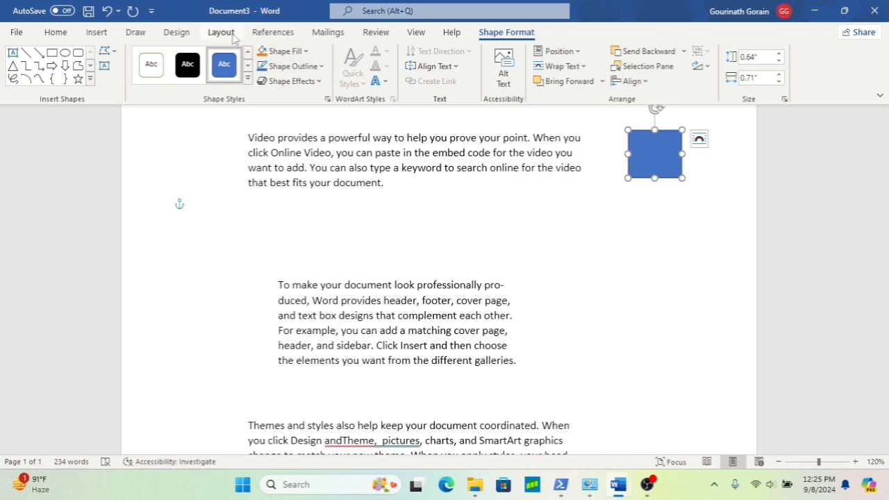
Position the rectangle at the top left of the page with Square text wrapping
left_click(221, 32)
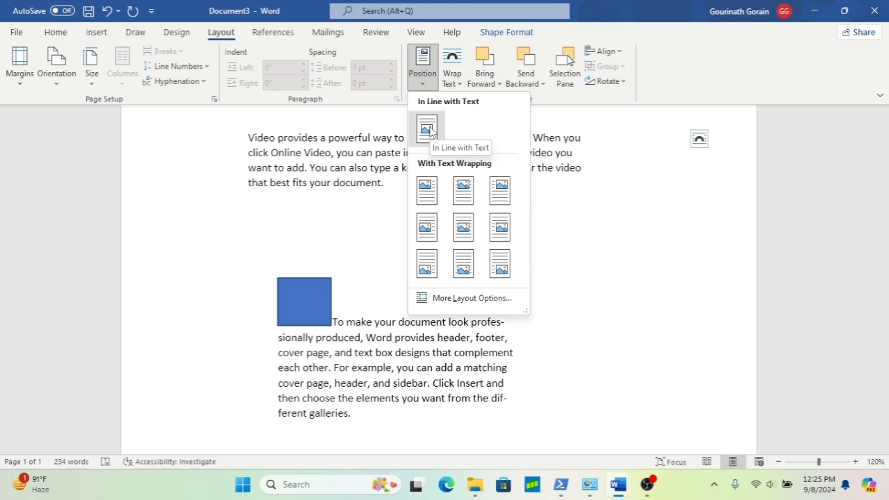
left_click(427, 190)
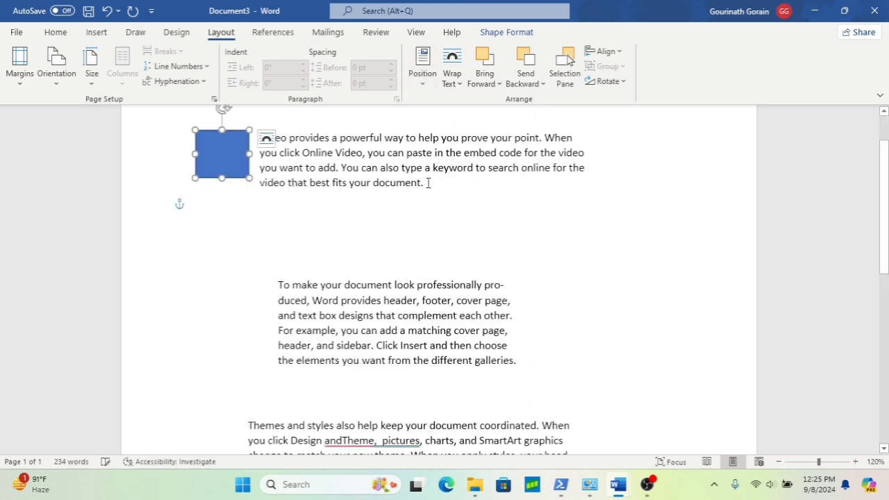
left_click(455, 83)
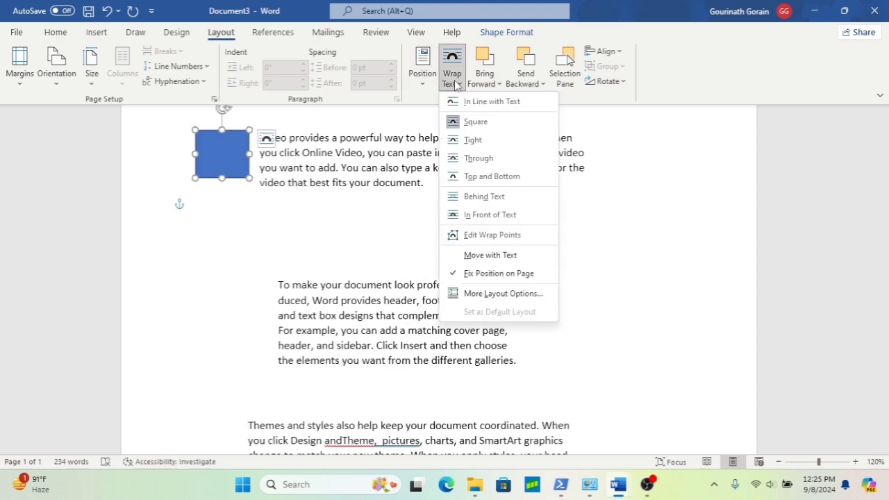
left_click(469, 120)
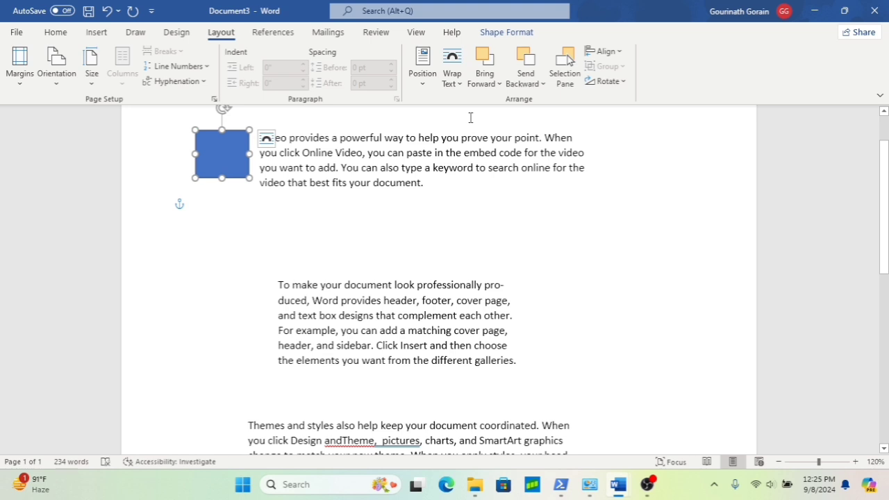
Apply Tight text wrapping to the rectangle, change it to Behind Text, and deselect the shape
left_click(451, 78)
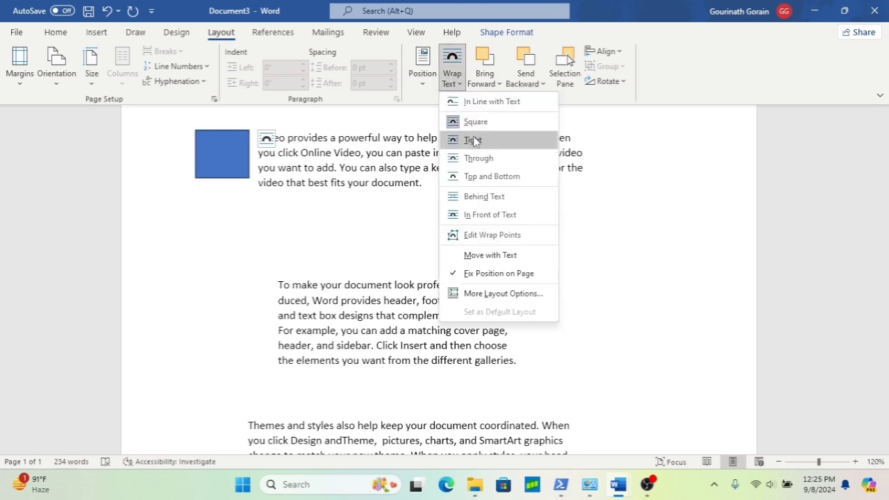
left_click(472, 141)
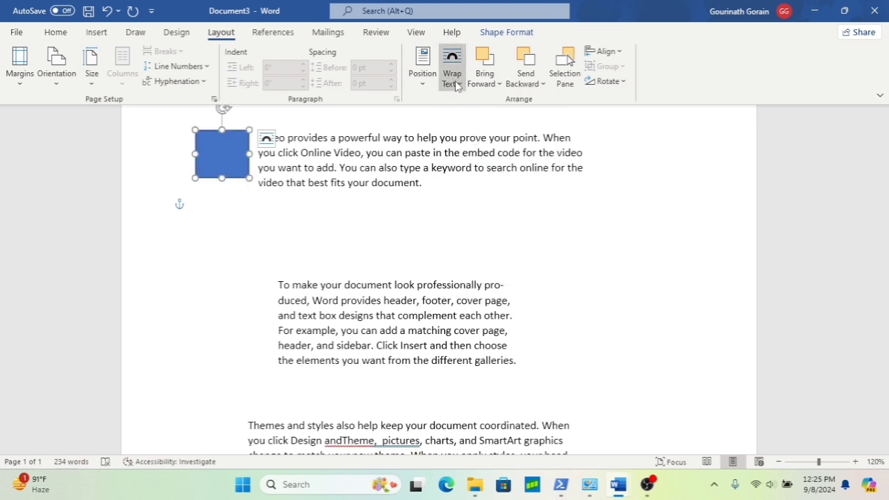
left_click(451, 80)
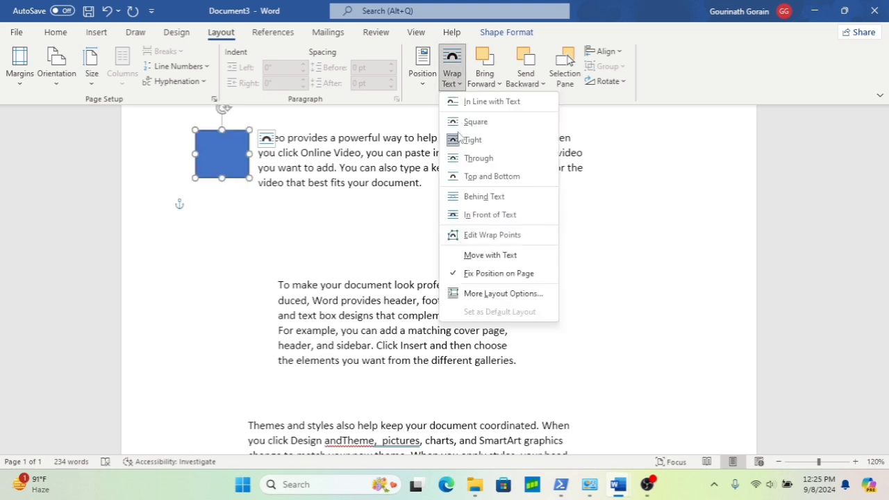
left_click(487, 198)
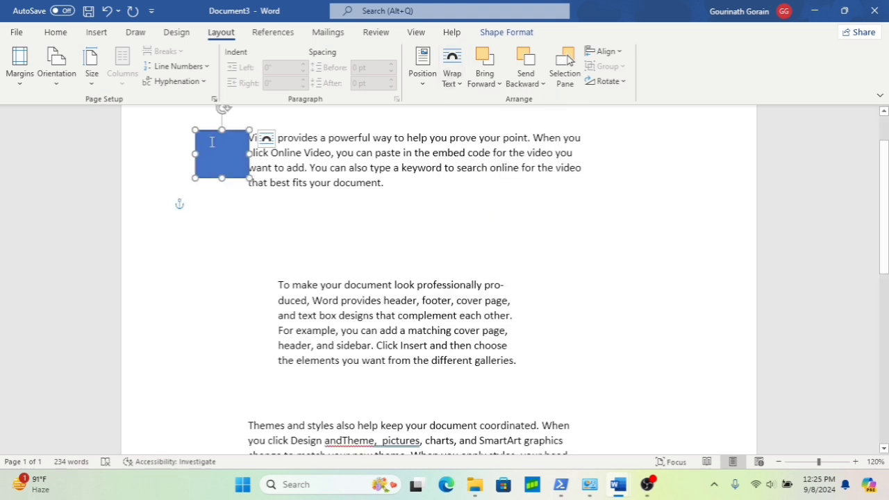
triple_click(286, 149)
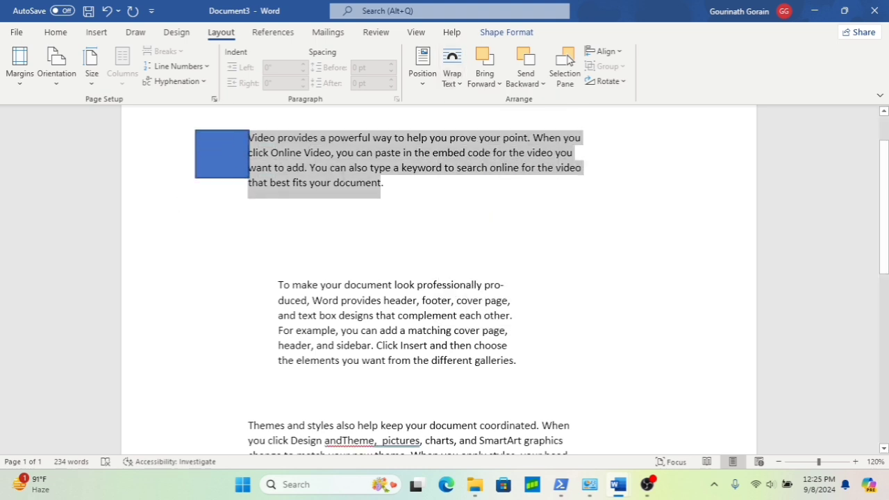
left_click(466, 187)
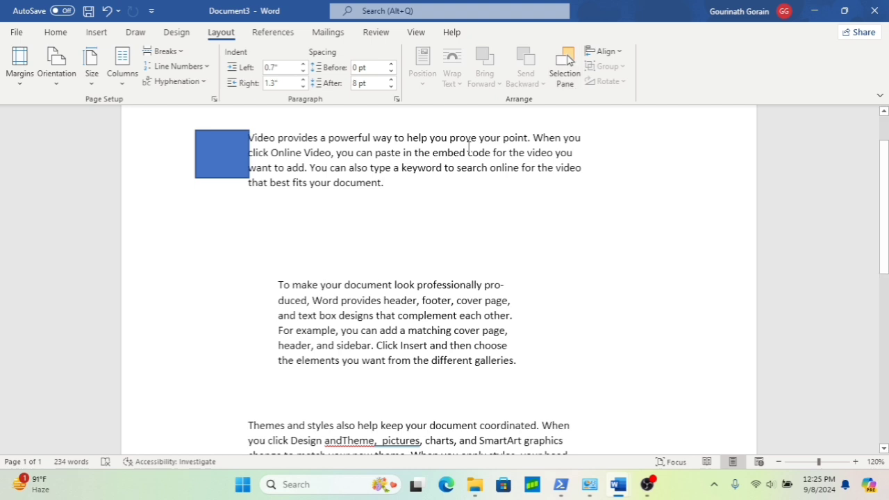
scroll(401, 235, "up", 2)
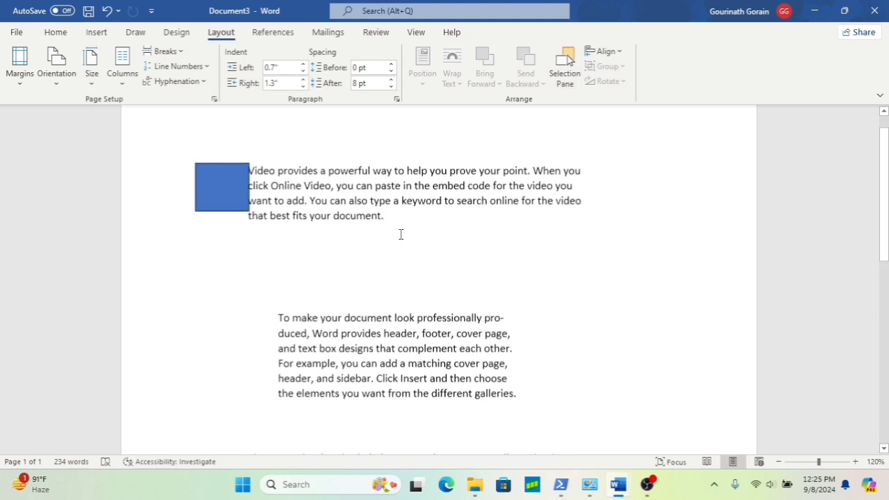